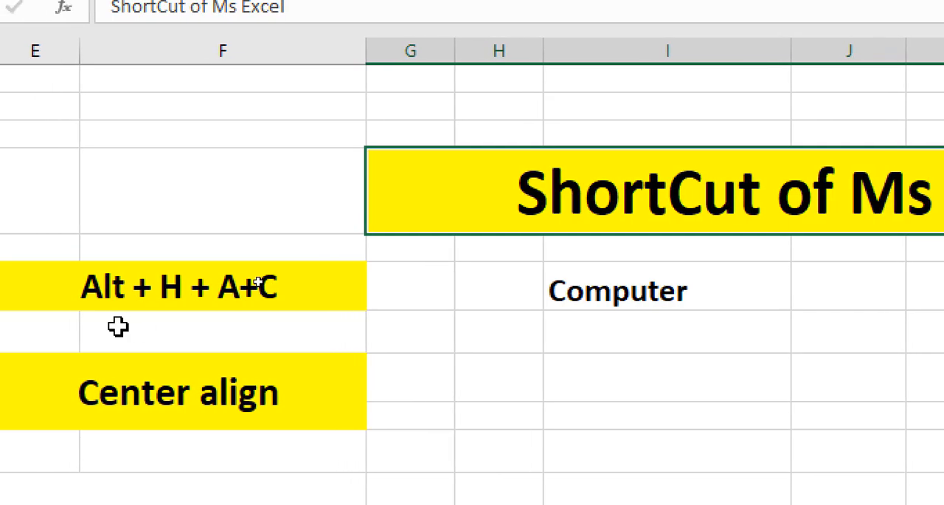
click(179, 317)
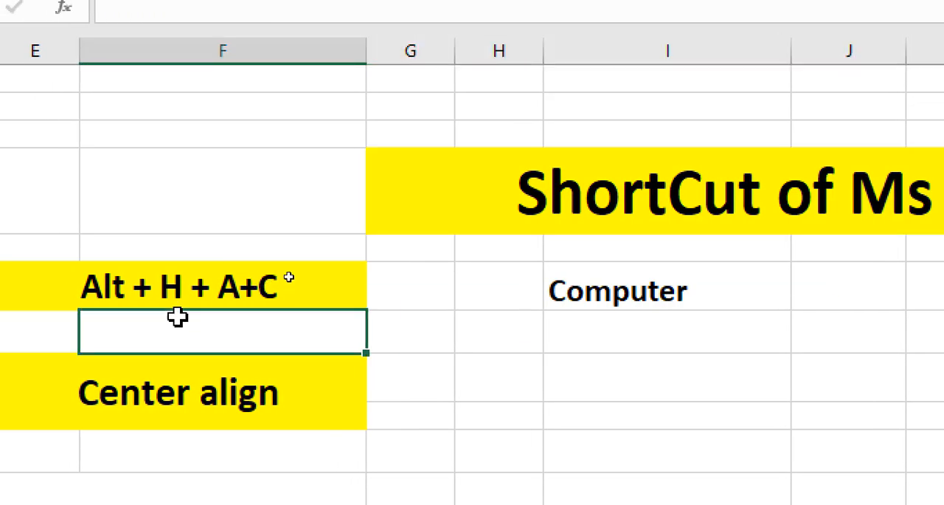
click(115, 277)
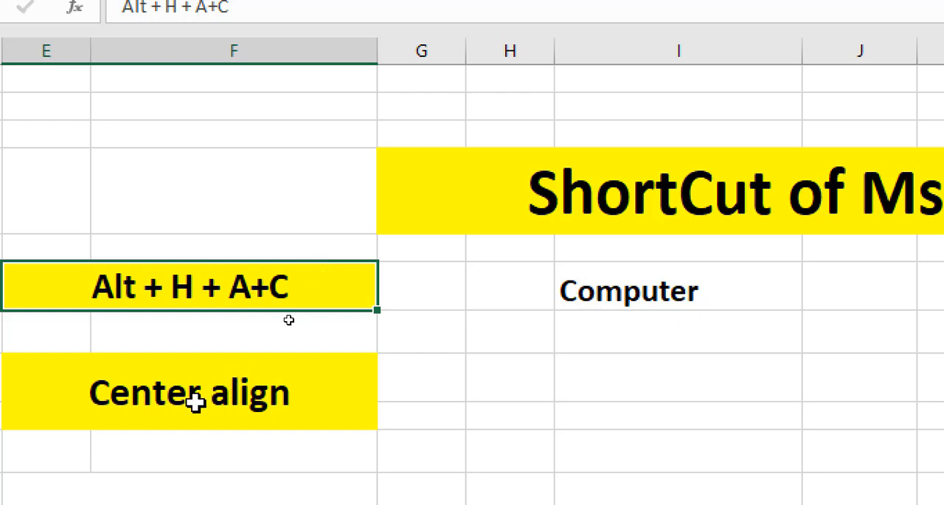
click(169, 393)
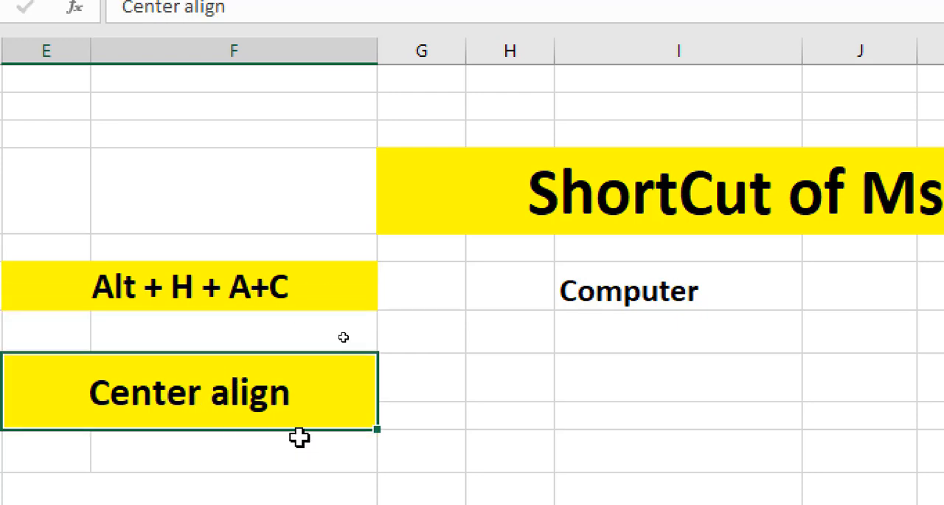
click(611, 285)
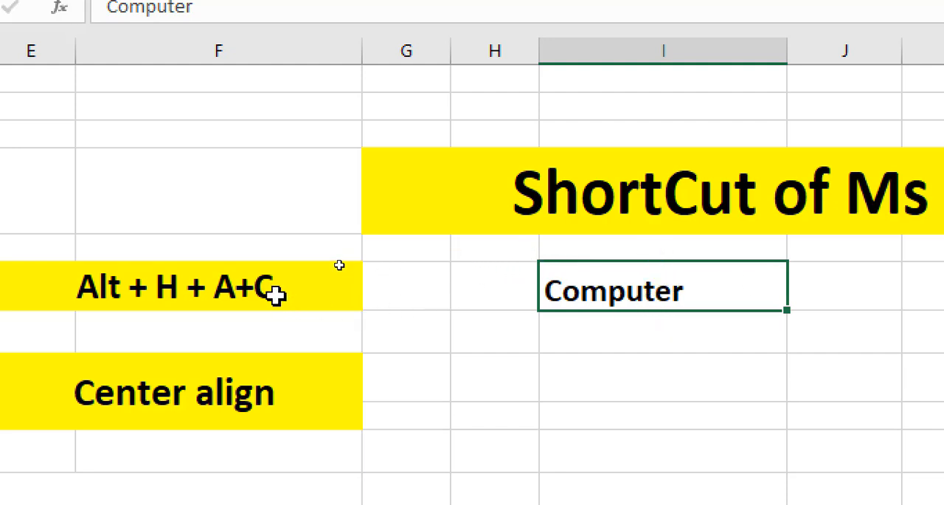
Step: Enter "Education" in column I, two rows below the Computer cell
click(608, 359)
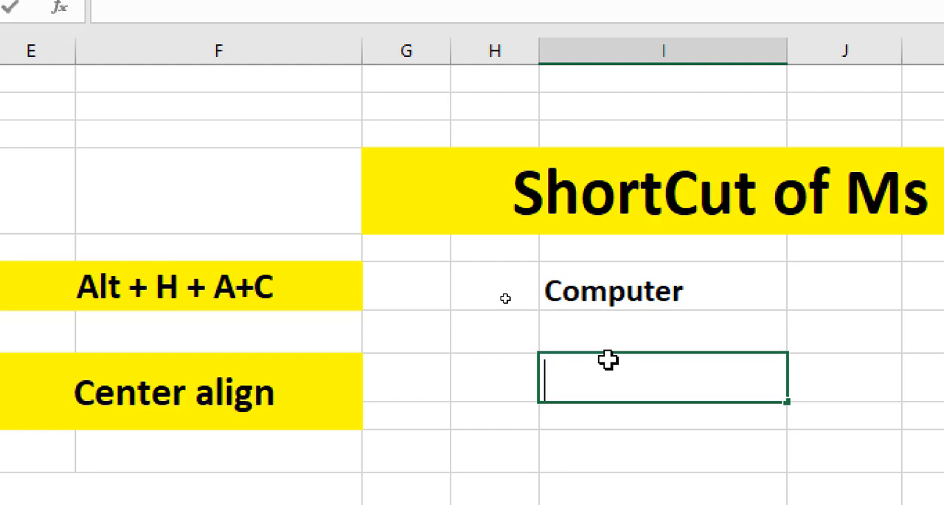
text(Ed)
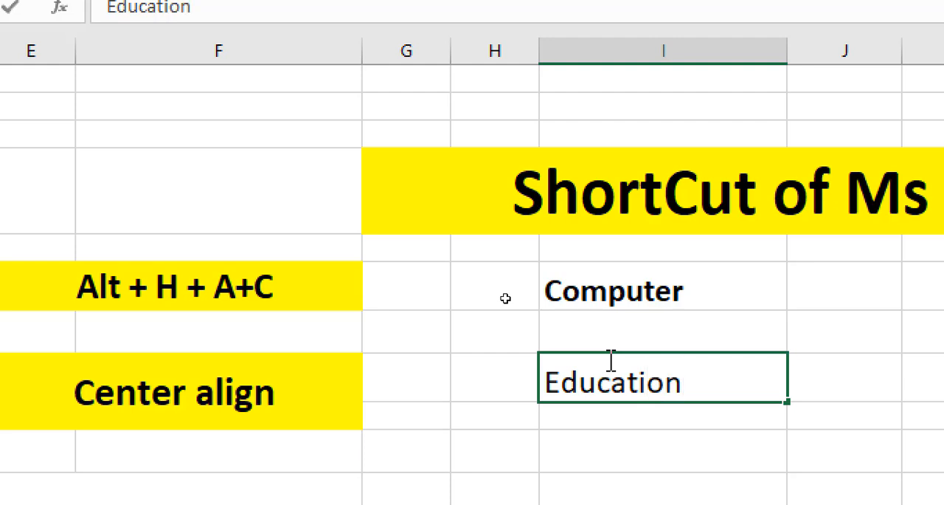
text(ucation)
click(675, 476)
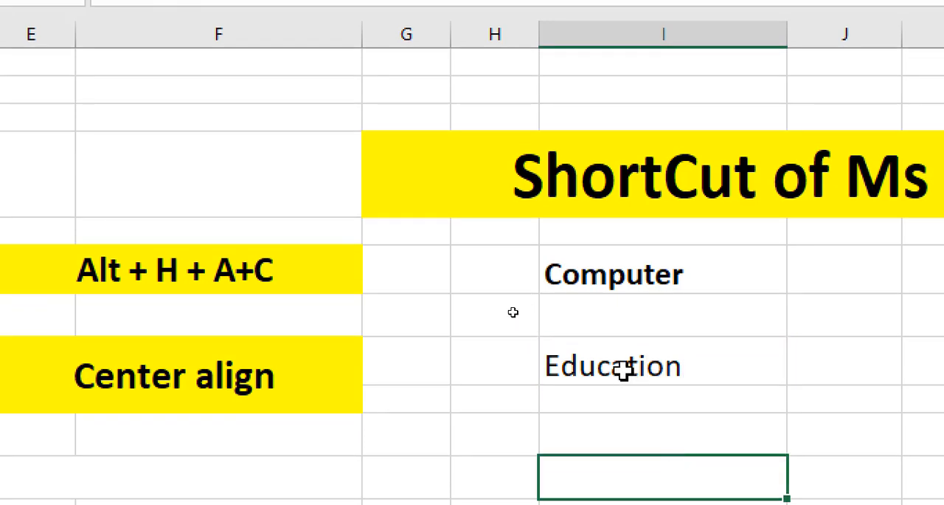
click(623, 371)
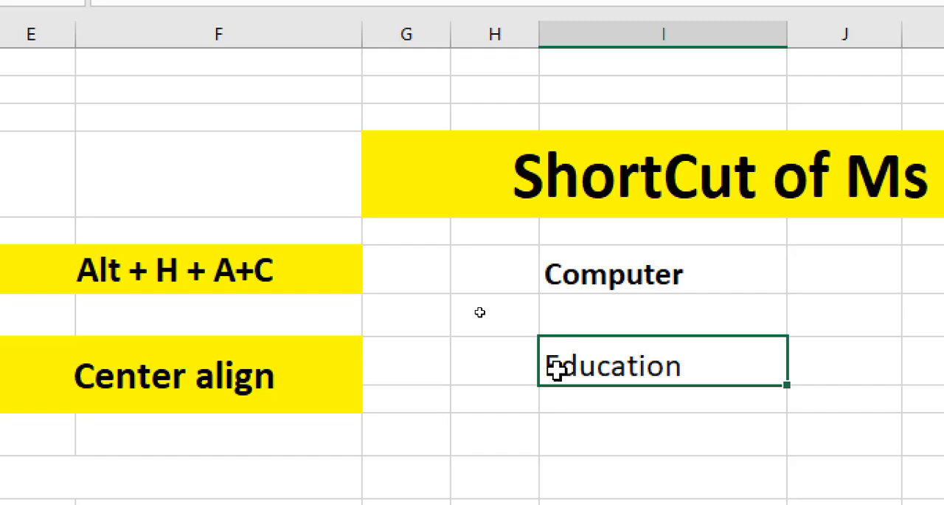
click(560, 274)
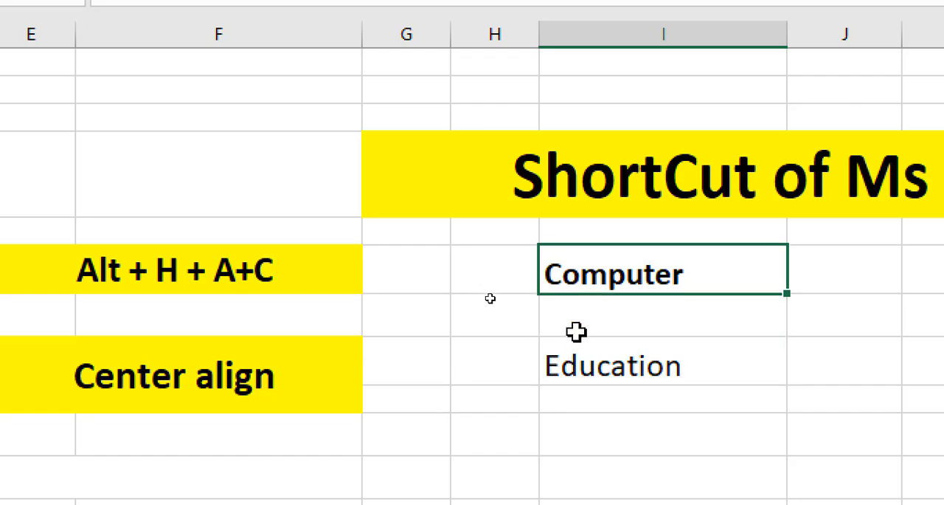
click(575, 362)
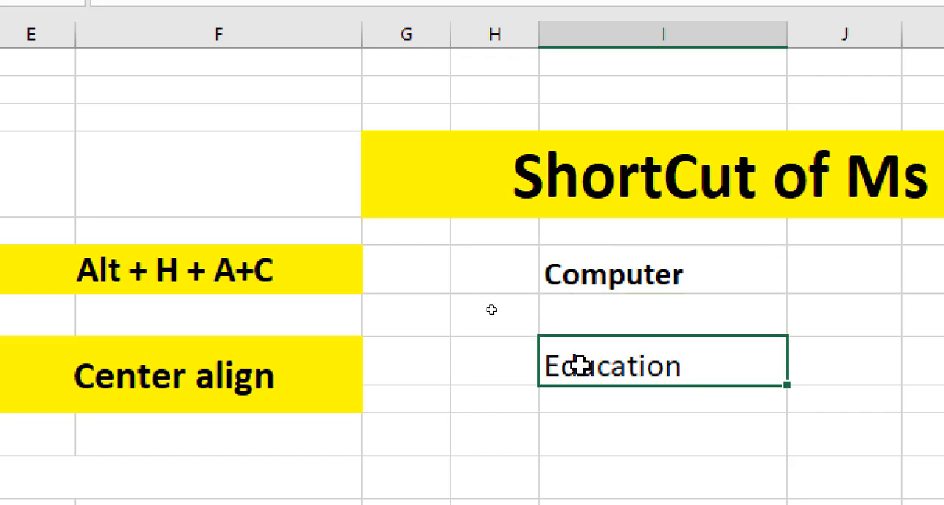
Step: Enter 23 in column I, two rows below the Education cell
click(701, 437)
text(23)
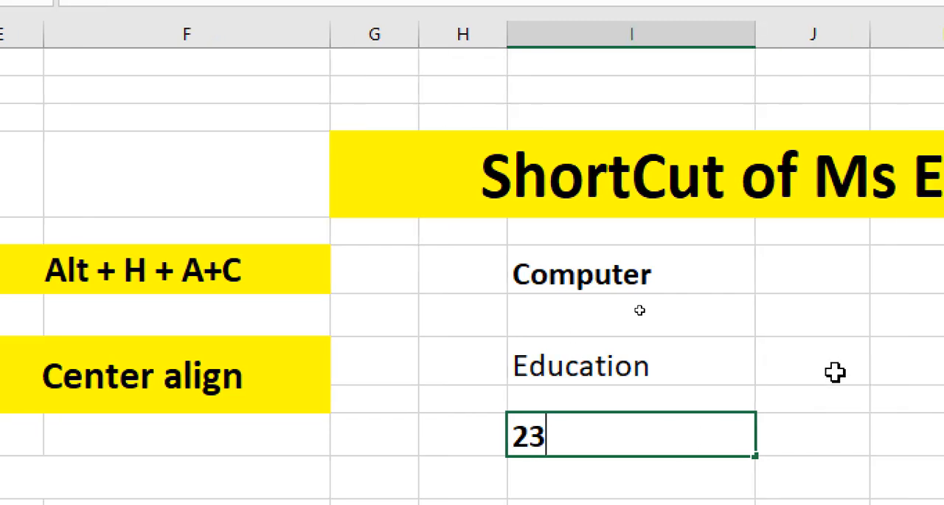
click(875, 363)
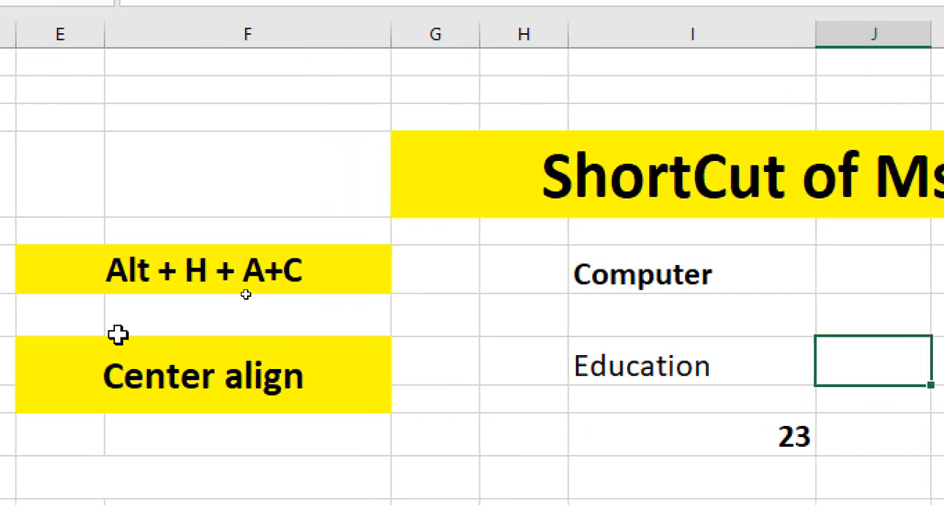
Step: Center the text of the Computer cell horizontally
click(782, 439)
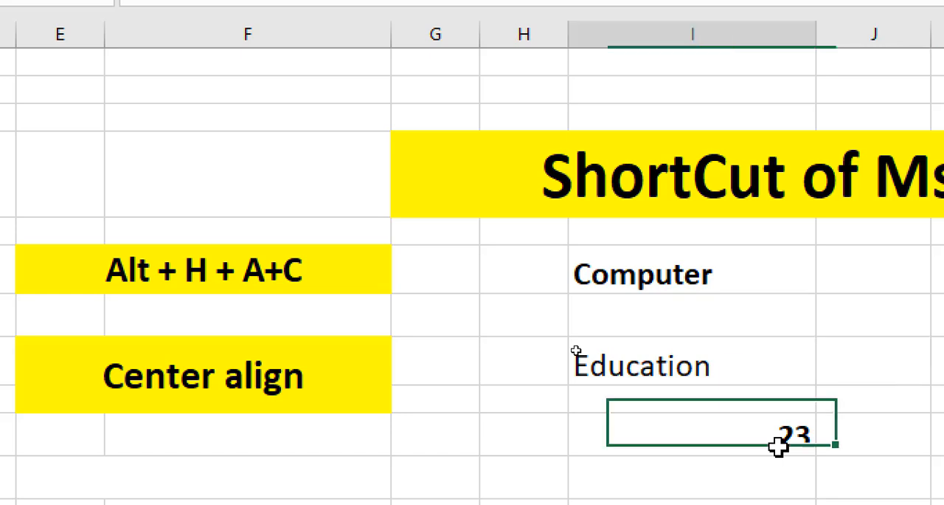
click(633, 364)
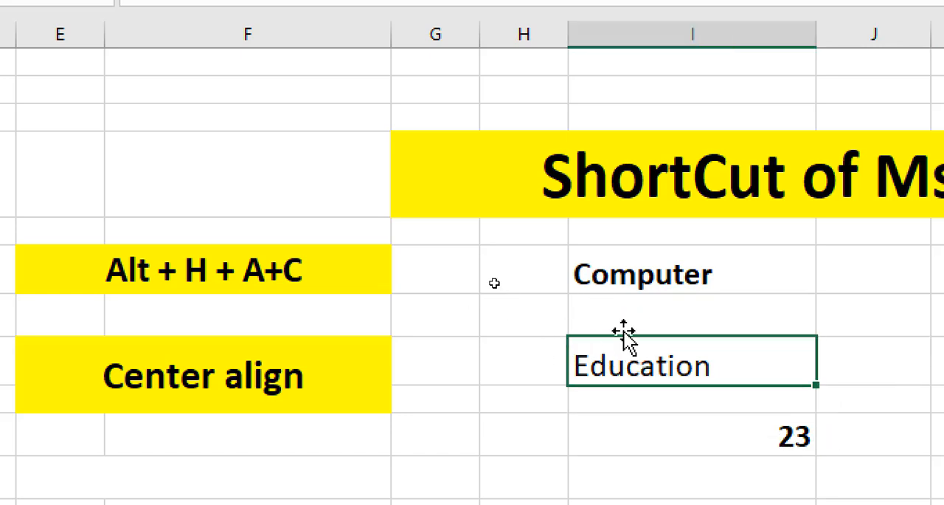
click(607, 272)
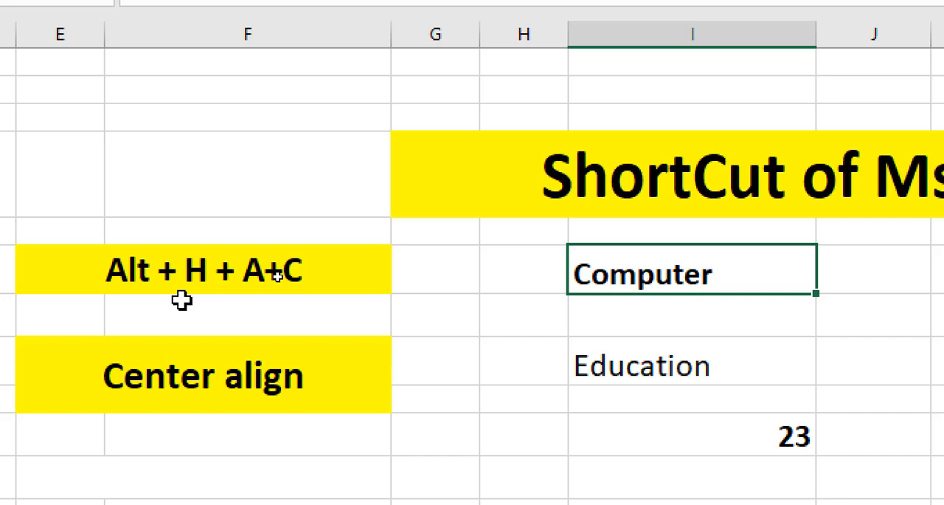
key(alt+h)
key(a)
key(c)
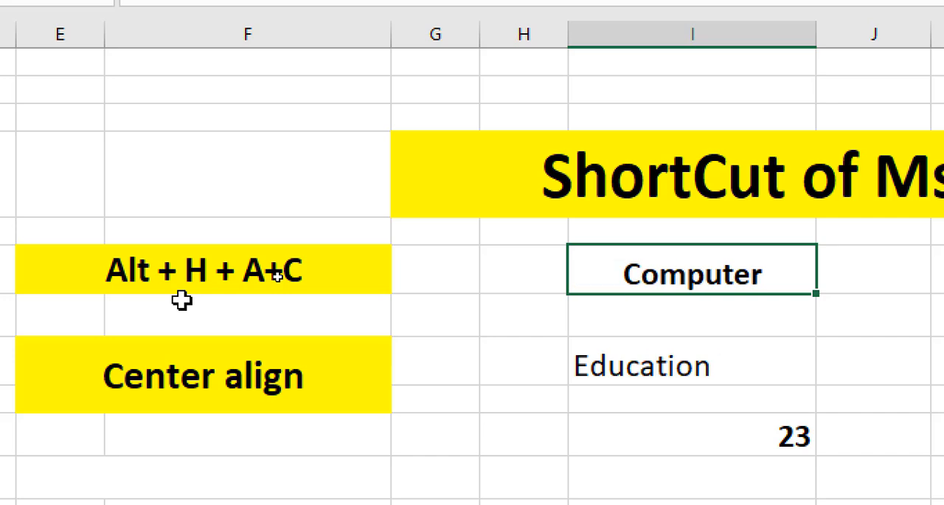
click(660, 313)
click(667, 273)
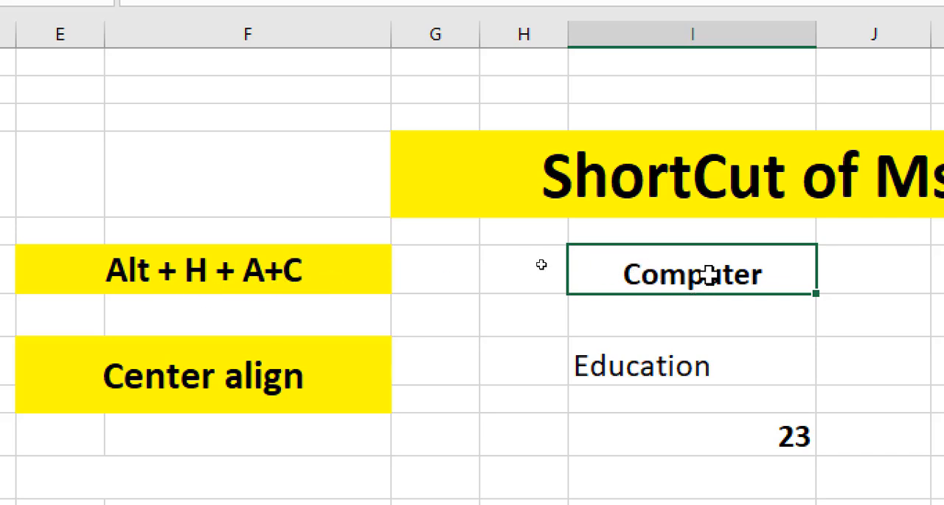
Step: Apply center alignment to the Education cell in column I
click(623, 361)
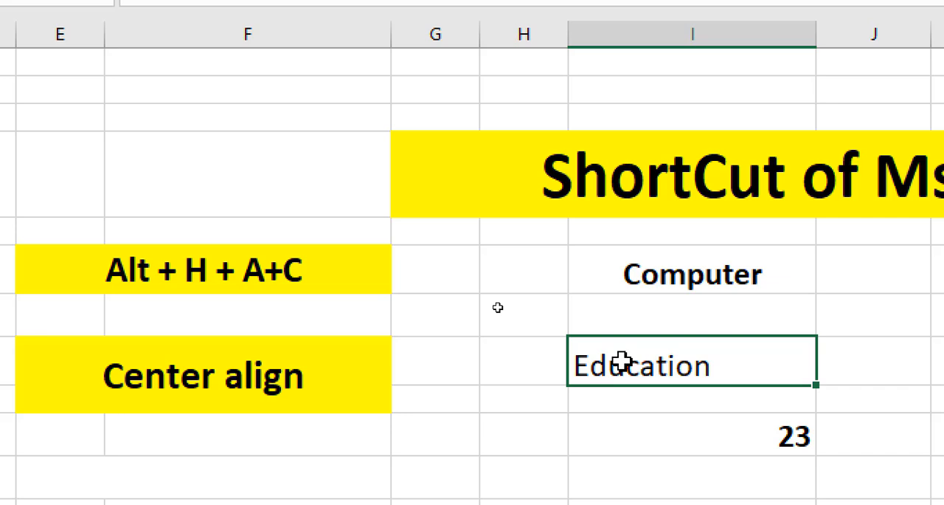
key(alt+h)
key(a)
key(c)
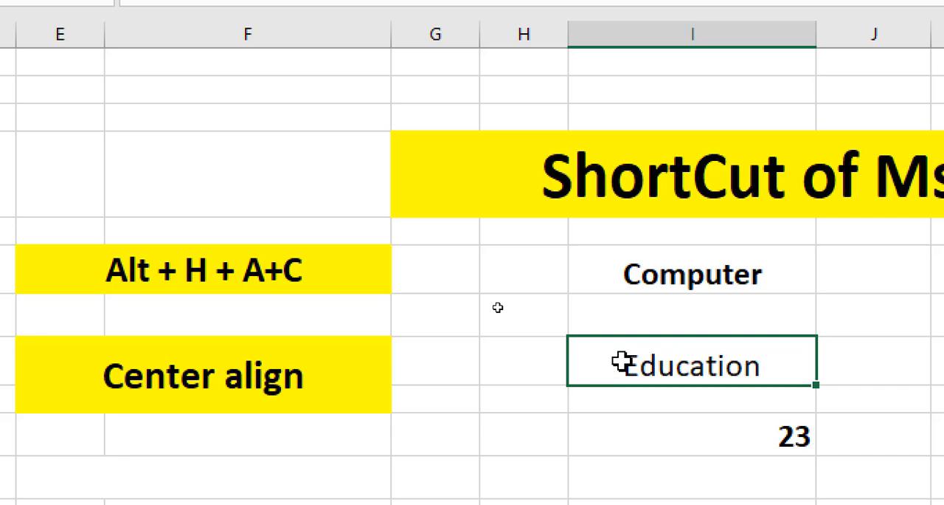
Step: Center-align the number 23 in its cell below Education
click(695, 417)
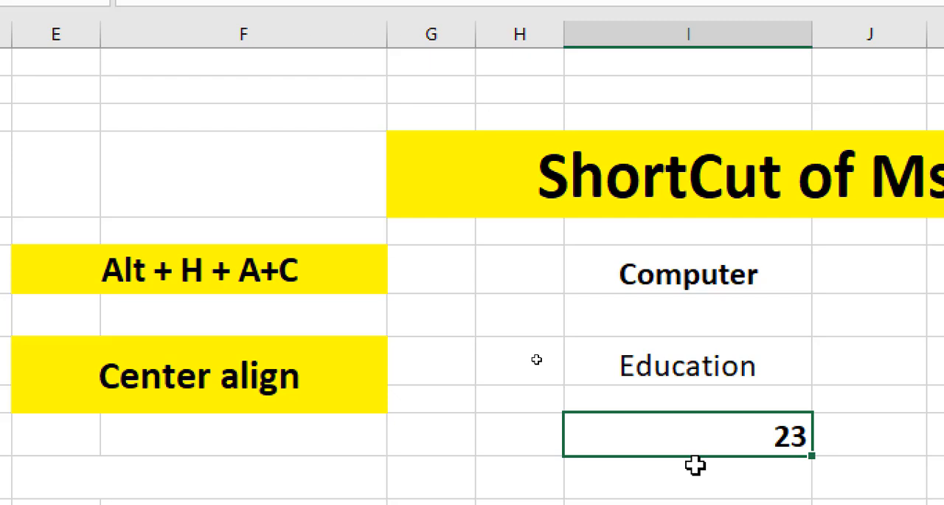
key(alt+h)
key(a)
key(c)
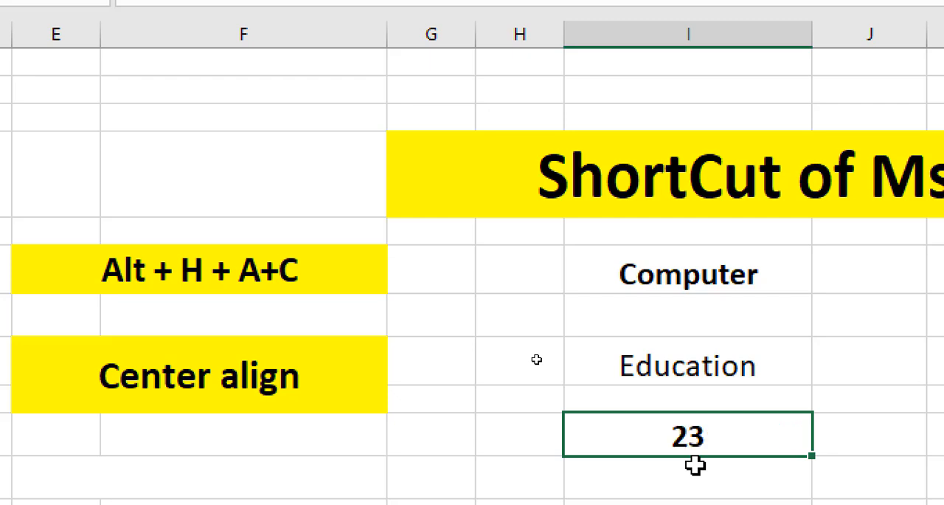
click(696, 478)
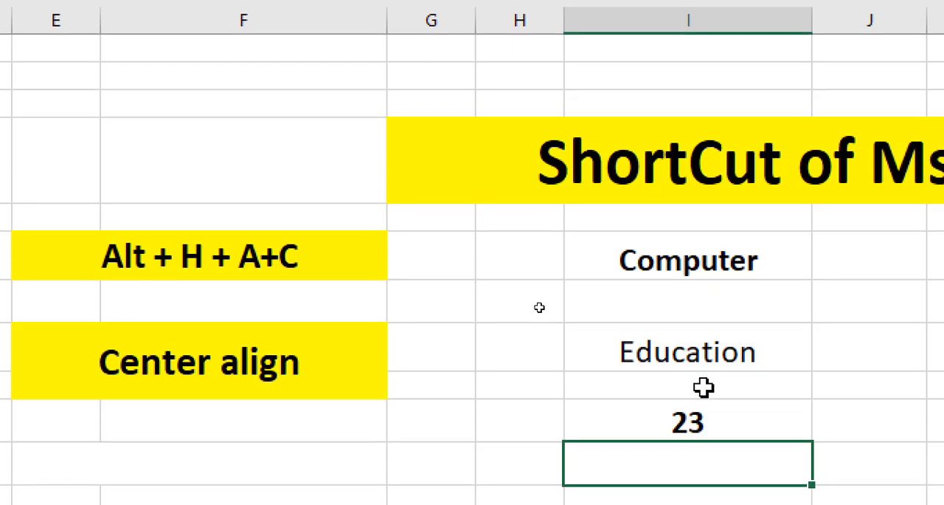
click(680, 286)
click(691, 353)
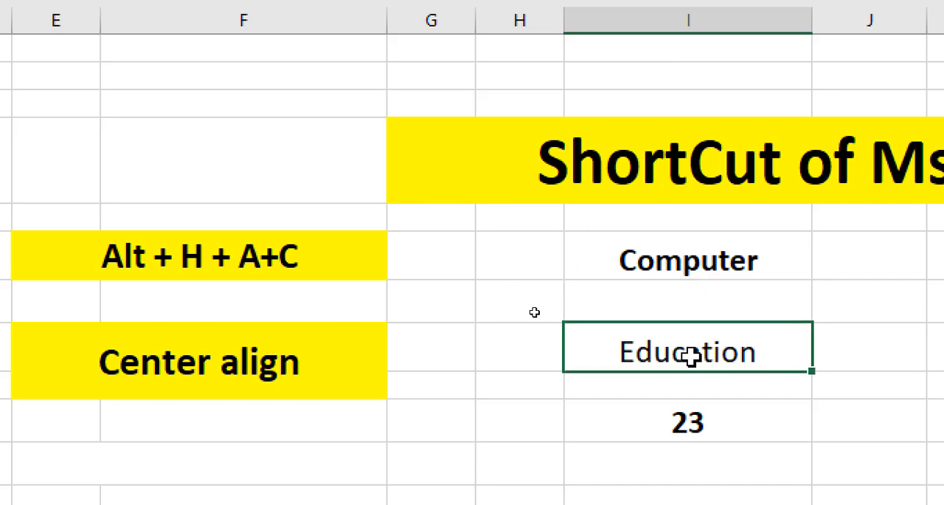
drag(669, 248, 684, 349)
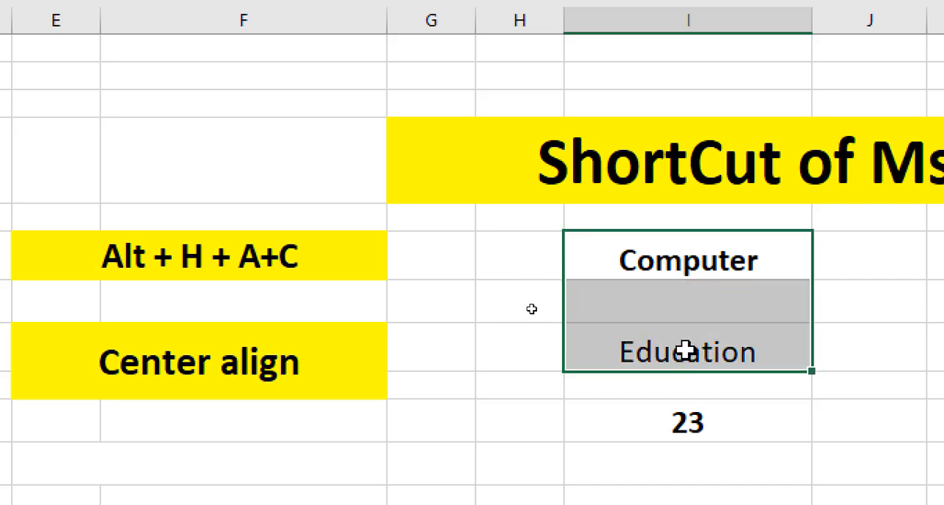
click(649, 424)
drag(671, 249, 666, 415)
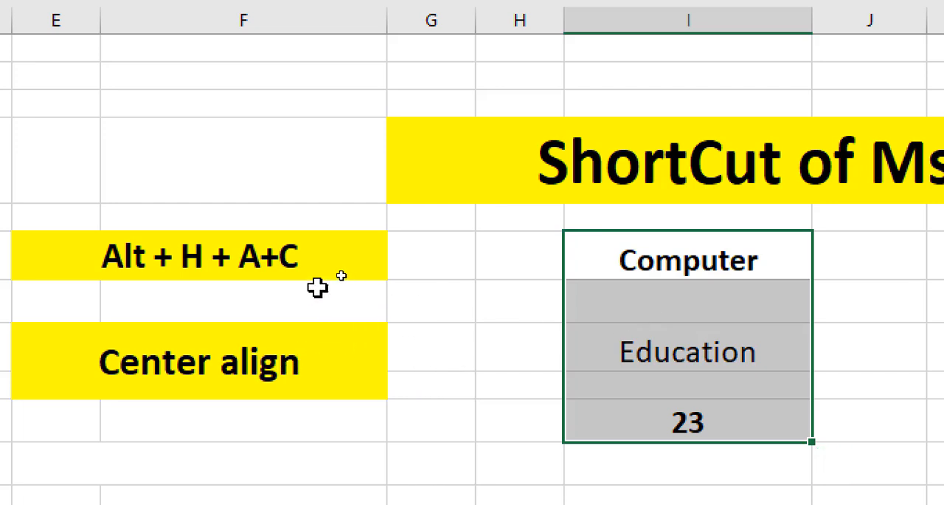
click(261, 271)
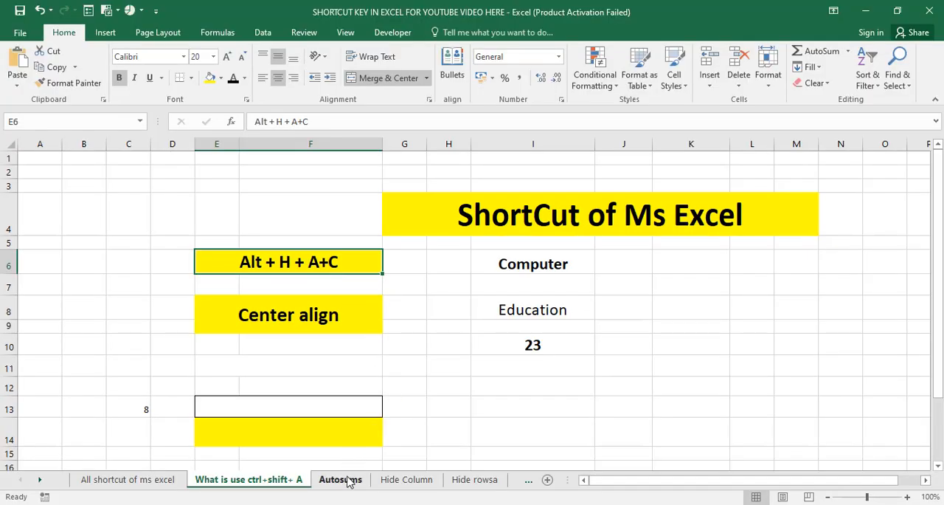
Step: Switch to the worksheet that covers the Autosum shortcut
click(343, 479)
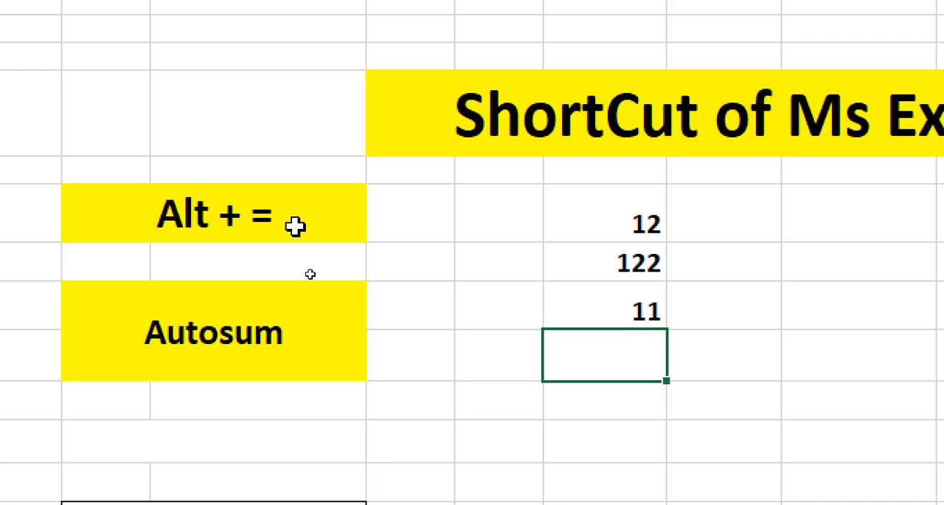
click(249, 317)
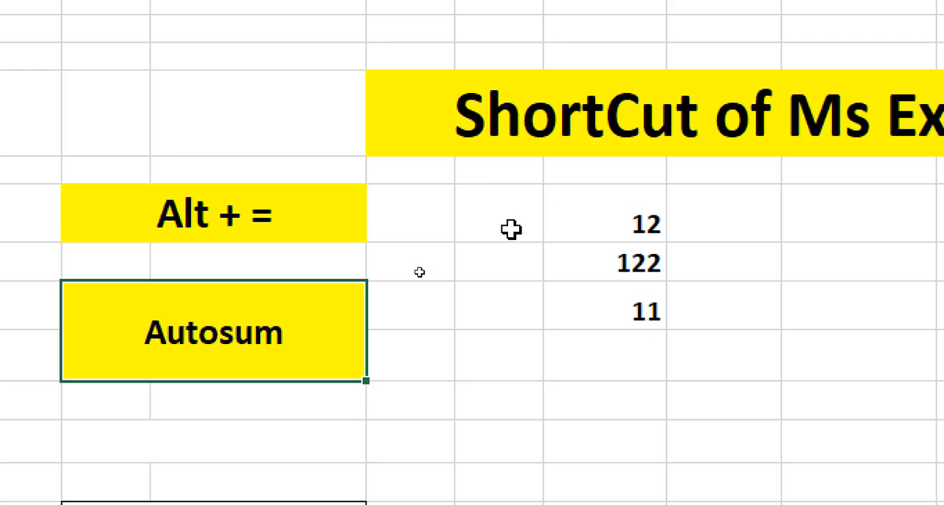
Step: Examine the three numbers 12, 122 and 11 and the empty cell directly below them
click(596, 309)
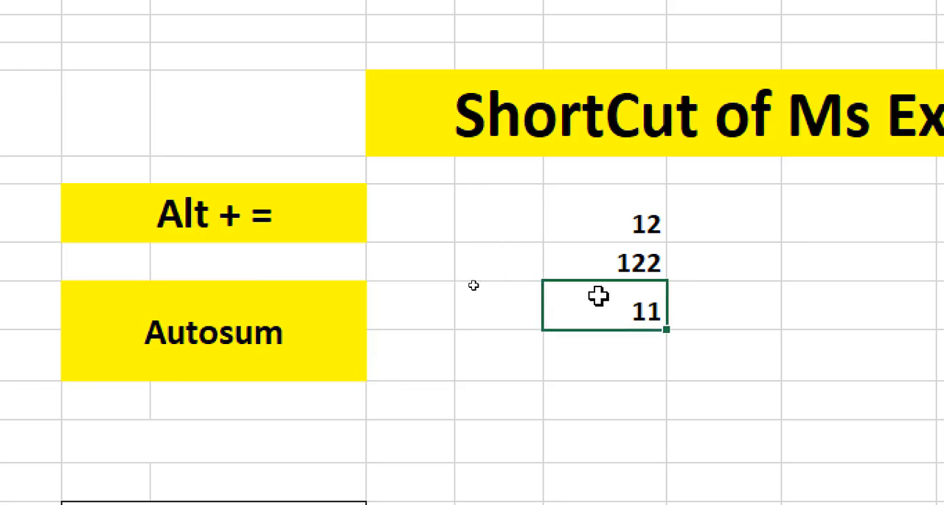
click(612, 226)
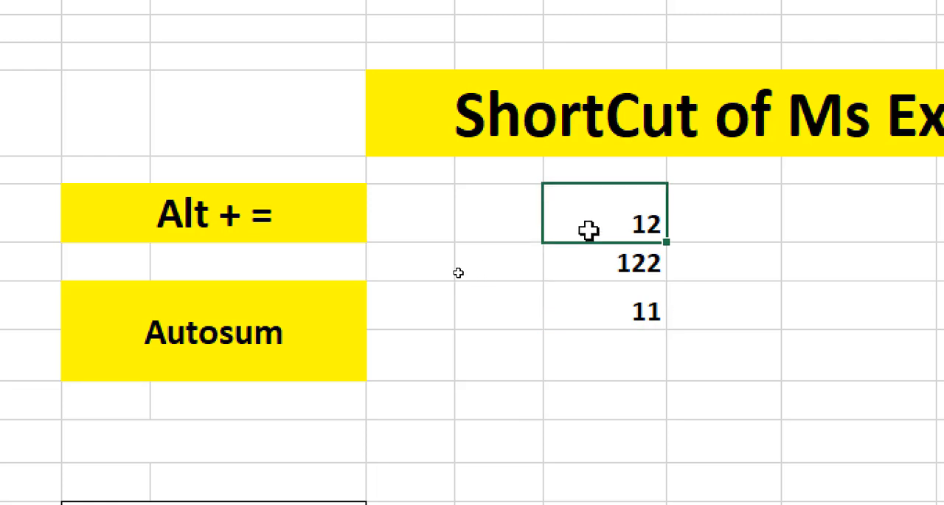
click(611, 311)
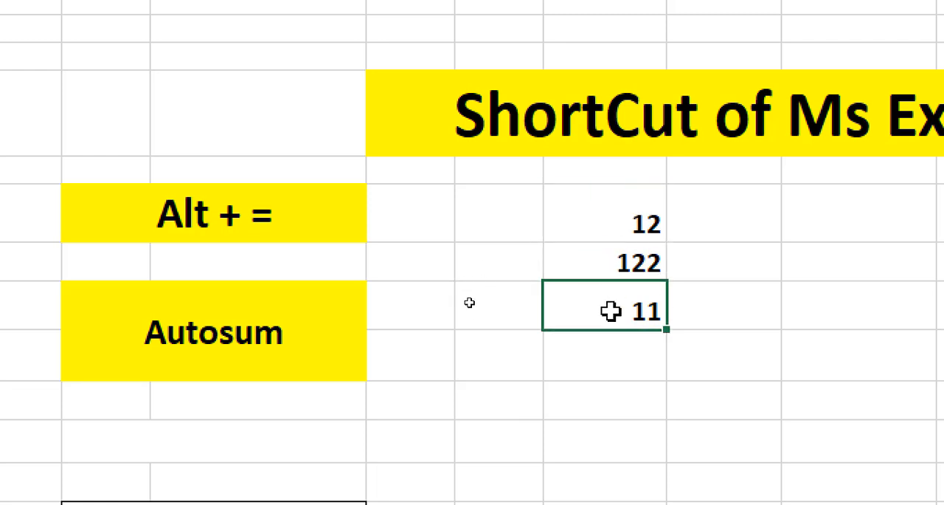
drag(609, 232, 622, 296)
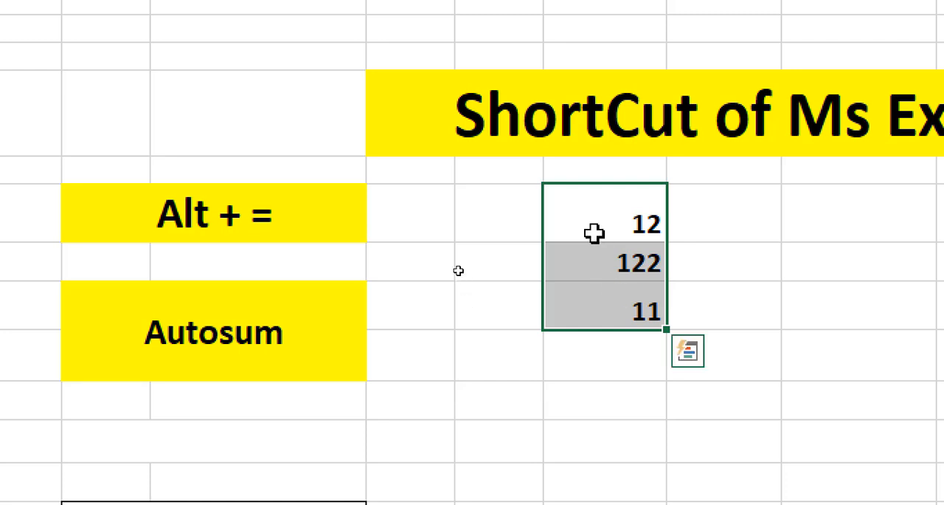
drag(593, 230, 598, 296)
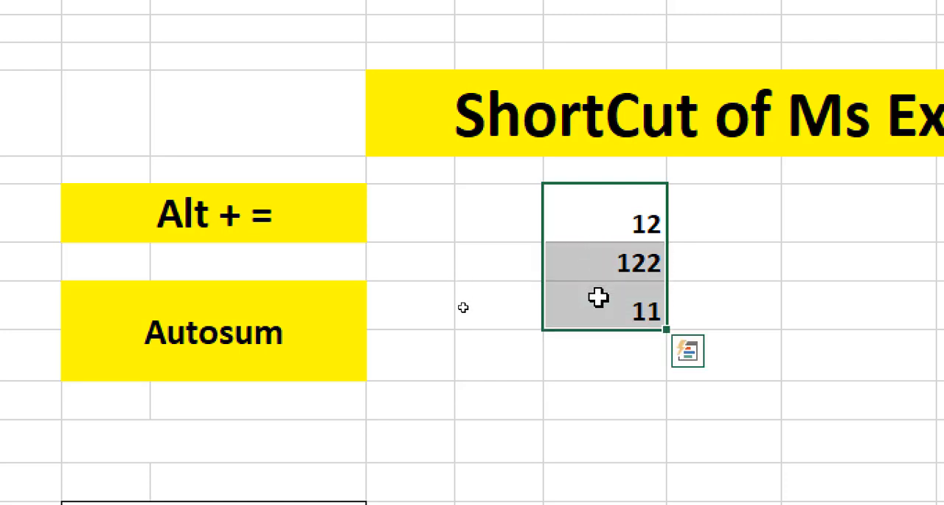
click(748, 257)
drag(576, 200, 597, 298)
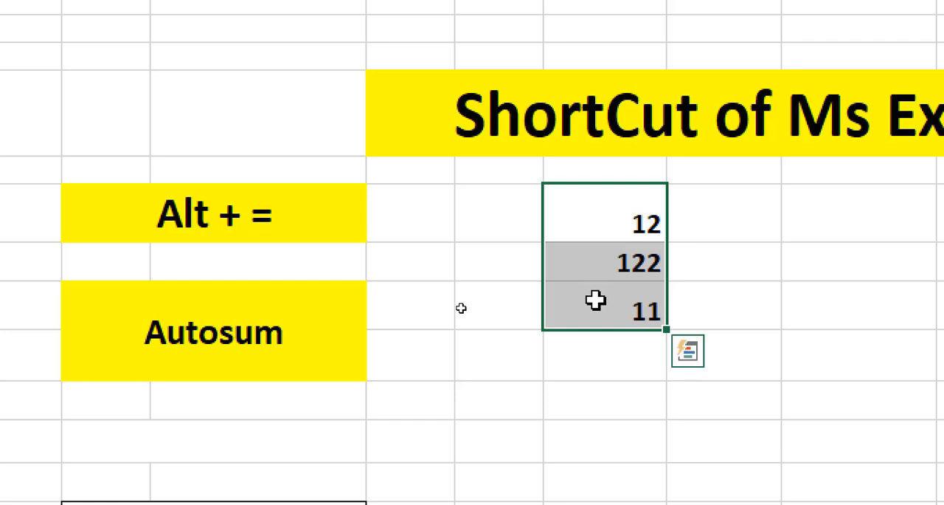
click(594, 355)
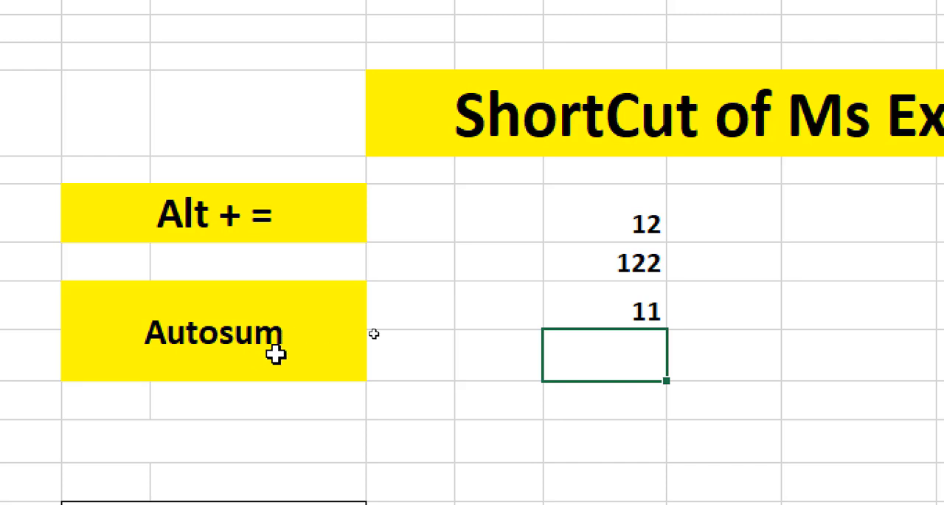
drag(639, 225, 638, 310)
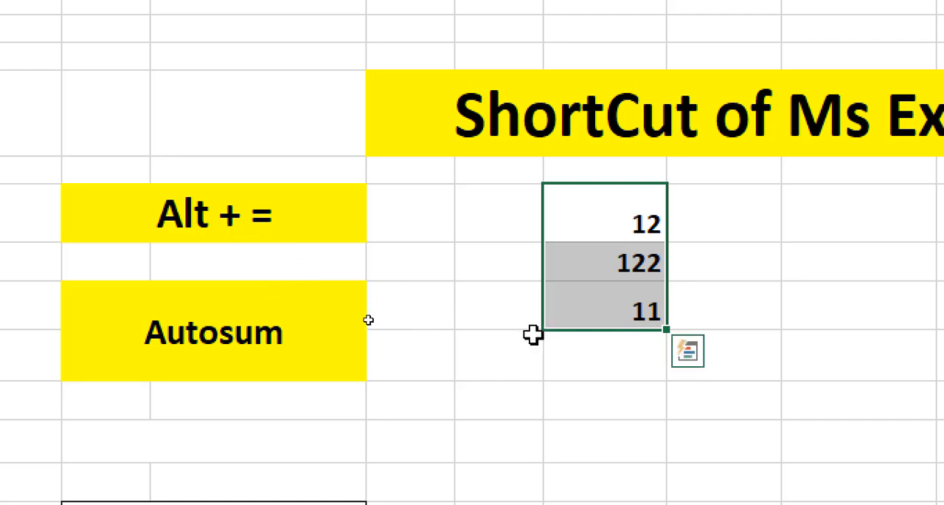
click(602, 361)
Step: Use AutoSum on the numbers 12, 122 and 11 to place their total in I9, and select the total's cell
drag(620, 214, 619, 302)
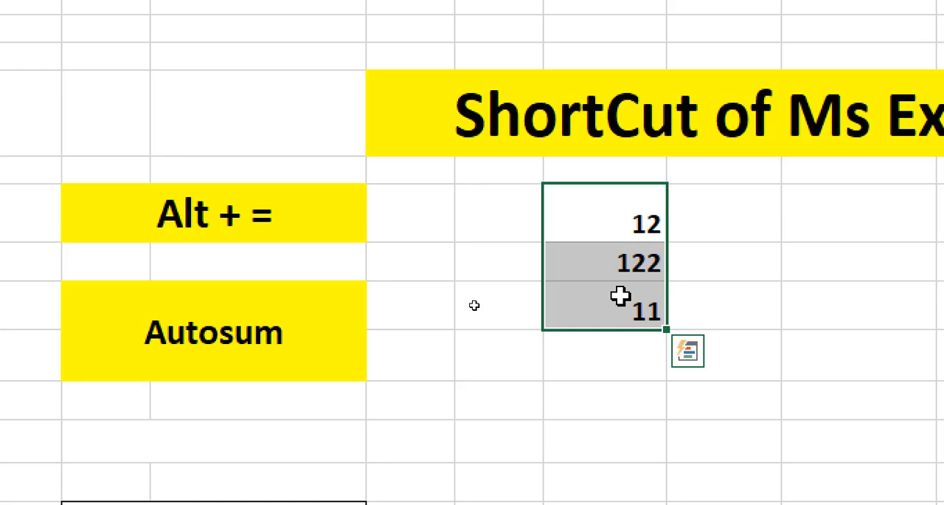
key(alt+equal)
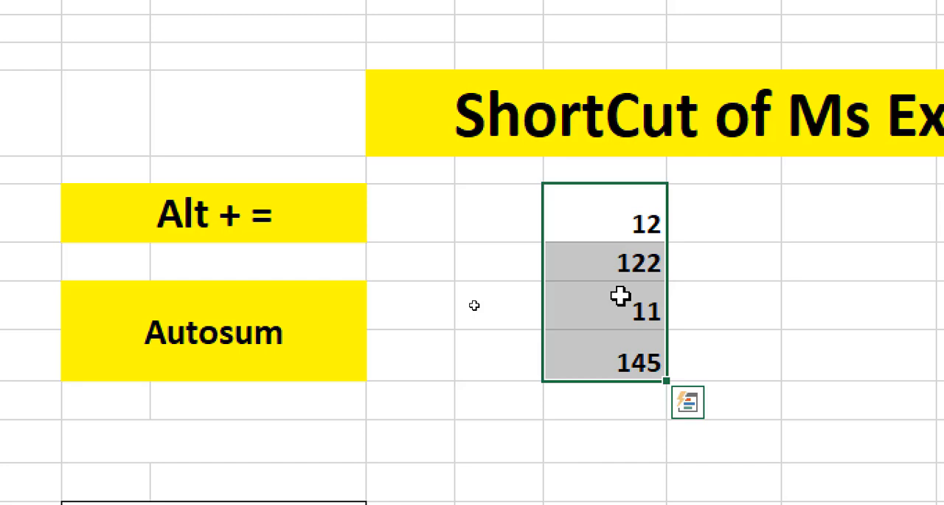
click(631, 361)
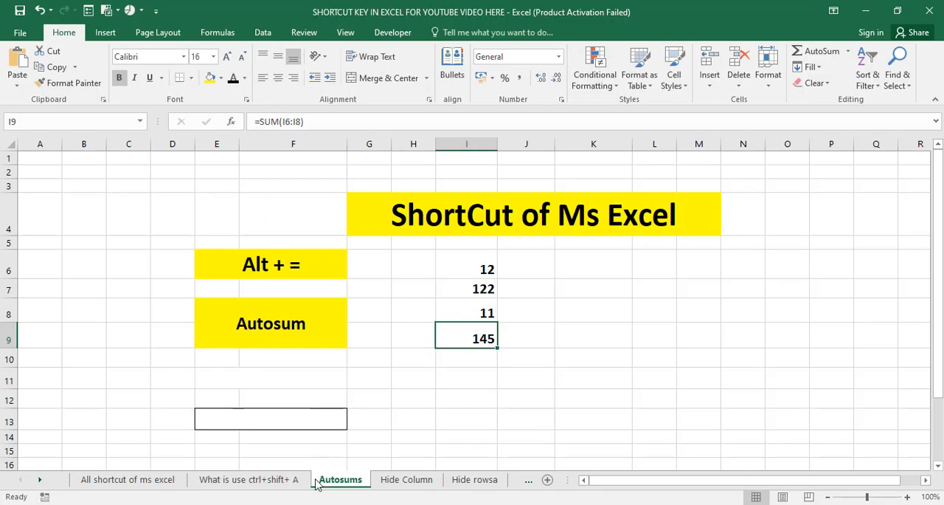
Step: Switch to the Hide Column worksheet and go through its Ctrl + 0, Hide Column and Unhinde Column label cells
click(406, 480)
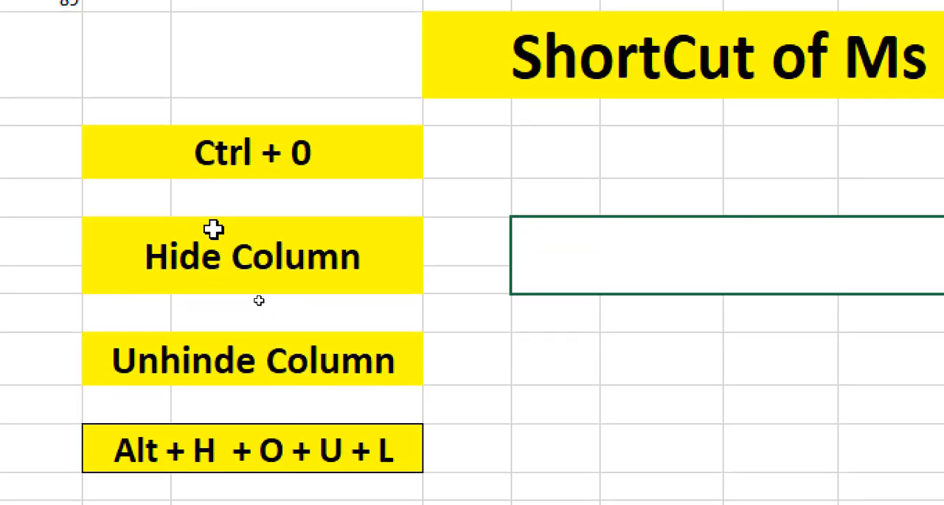
click(242, 249)
click(257, 152)
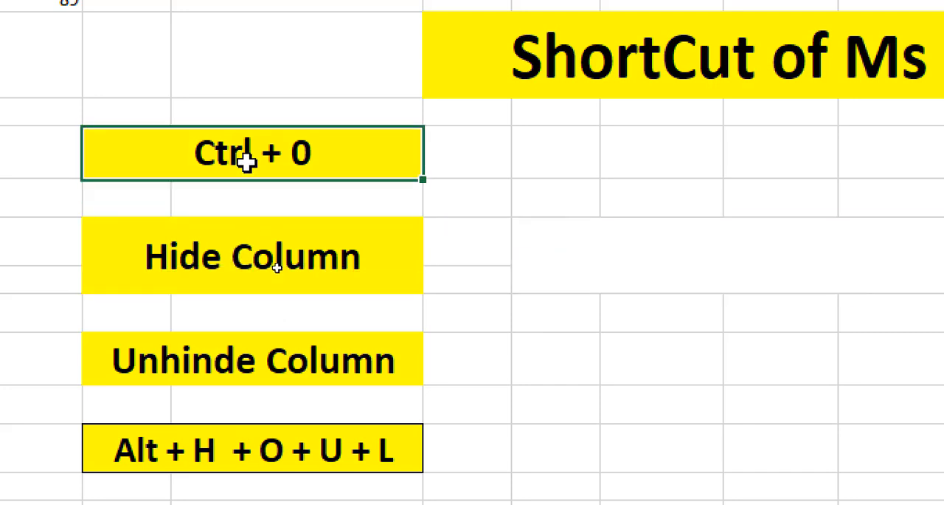
click(266, 241)
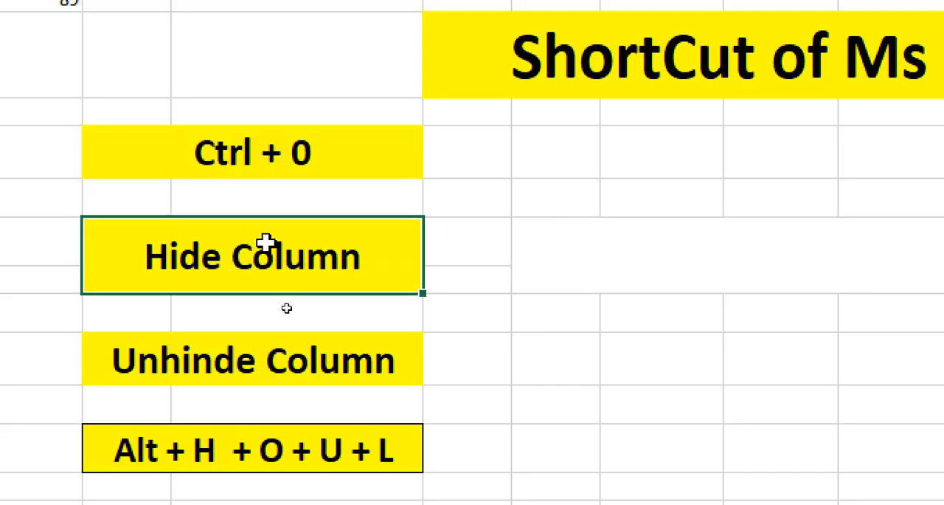
click(244, 371)
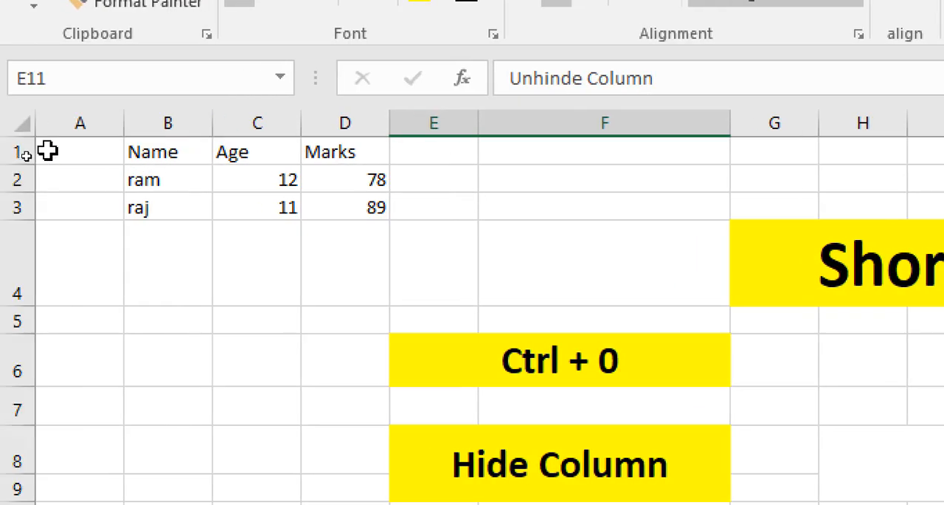
click(41, 144)
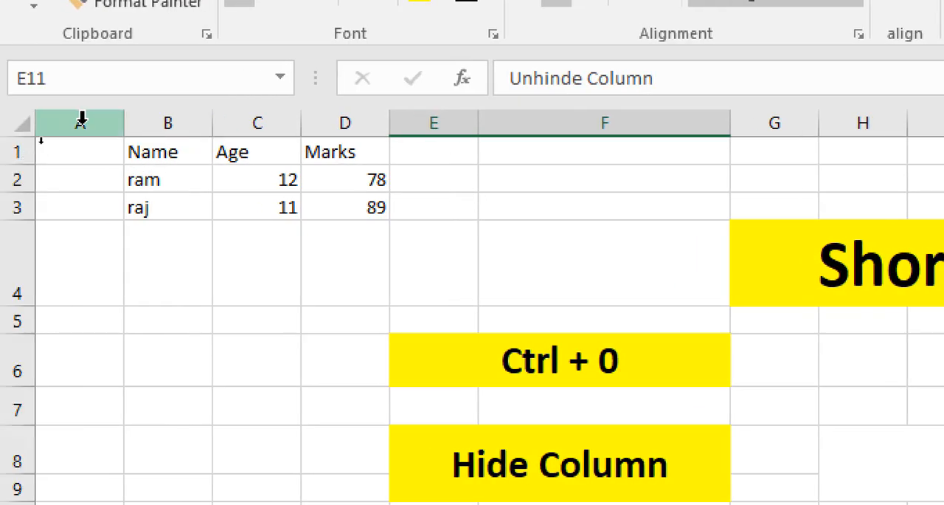
click(168, 118)
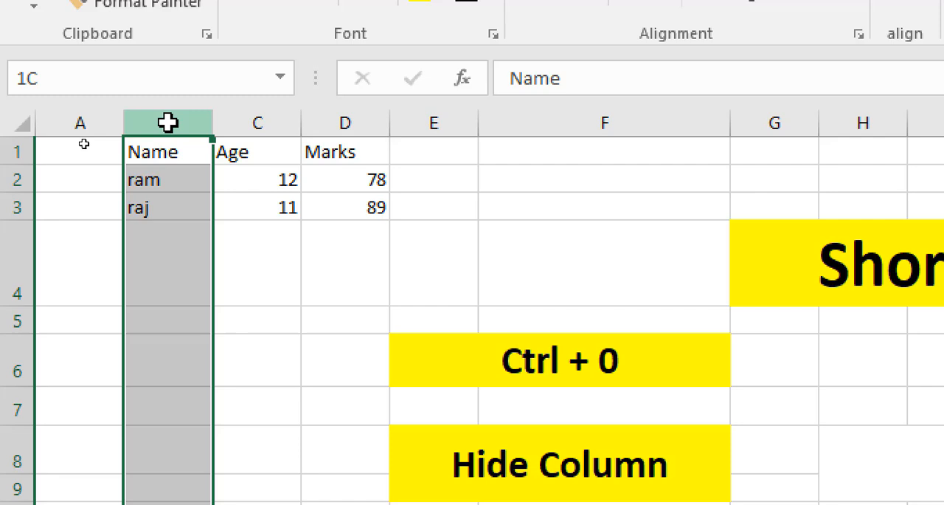
click(252, 115)
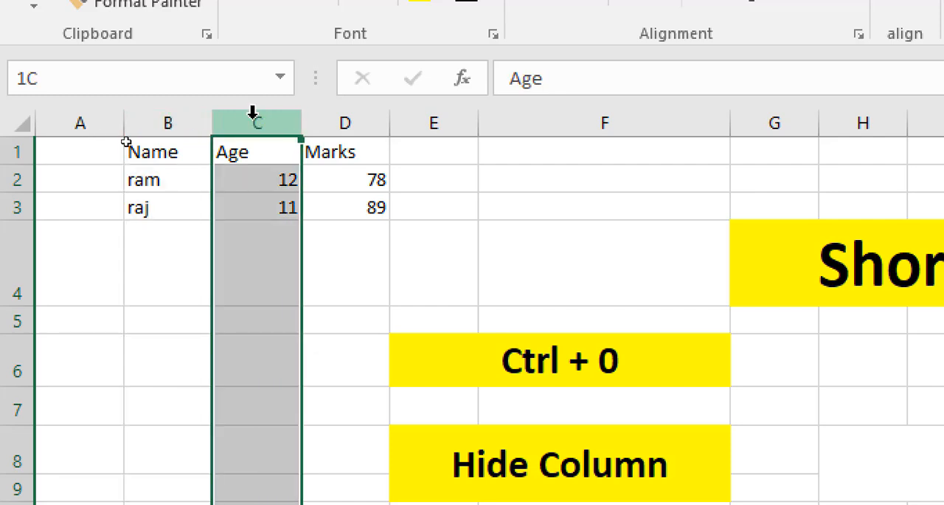
click(328, 120)
click(184, 205)
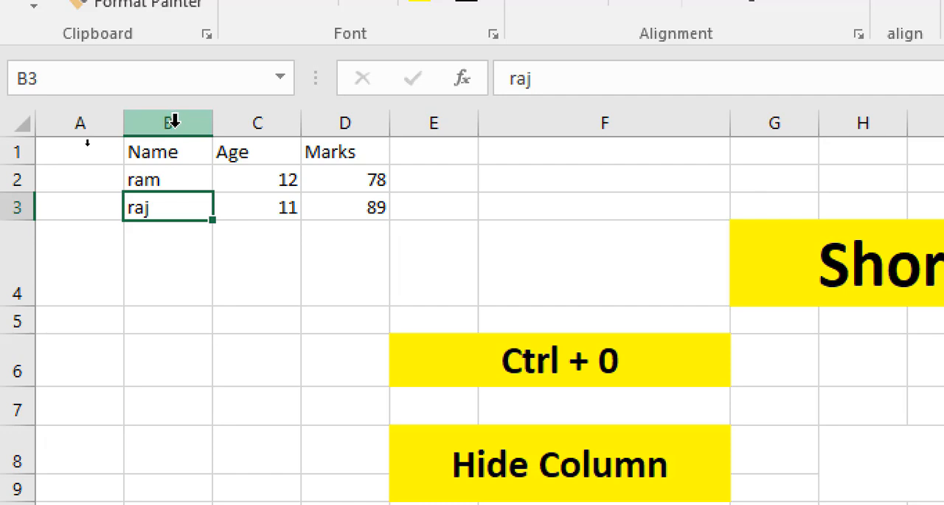
click(192, 228)
Step: Hide columns B and C, which hold the Name and Age data
drag(157, 146, 256, 191)
drag(169, 122, 256, 129)
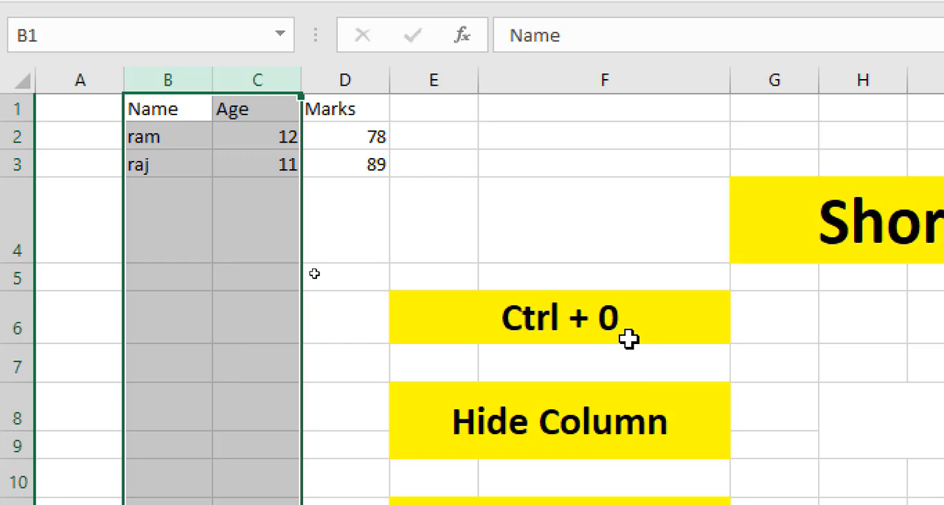
key(ctrl+0)
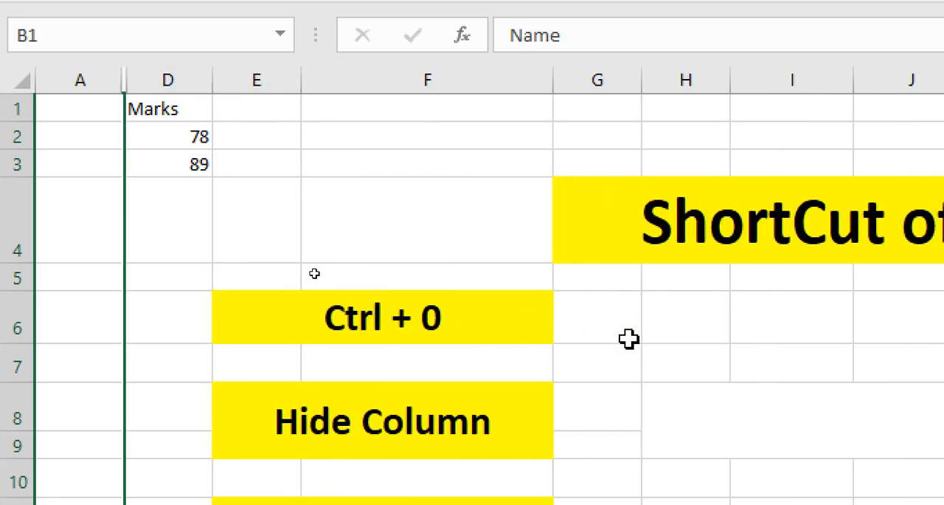
click(83, 81)
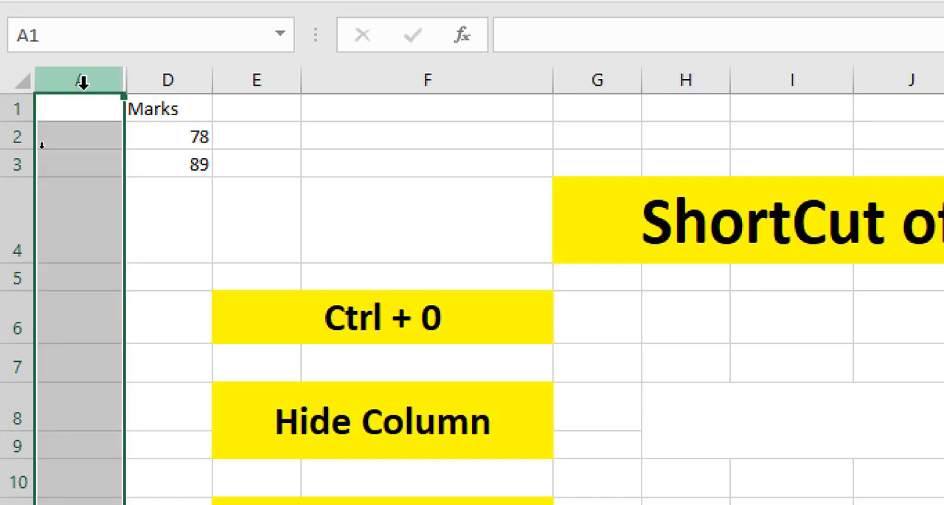
click(158, 77)
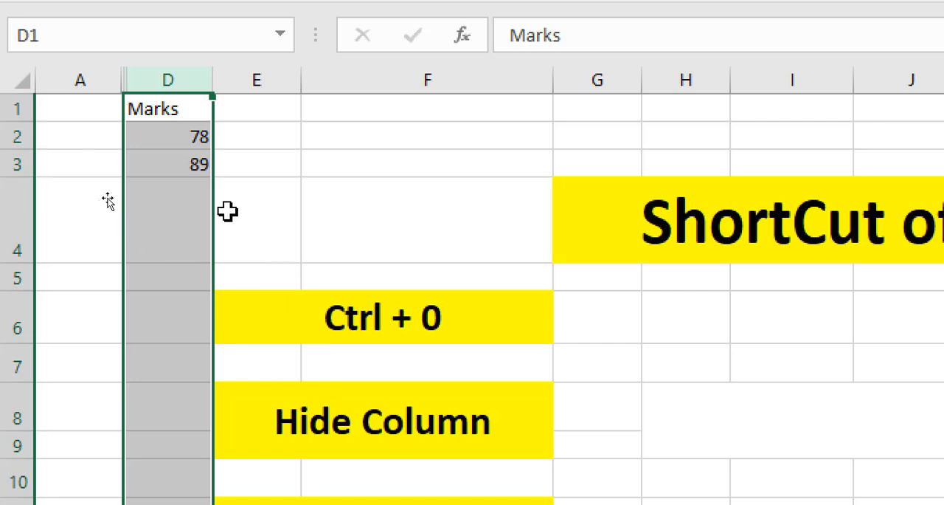
click(369, 322)
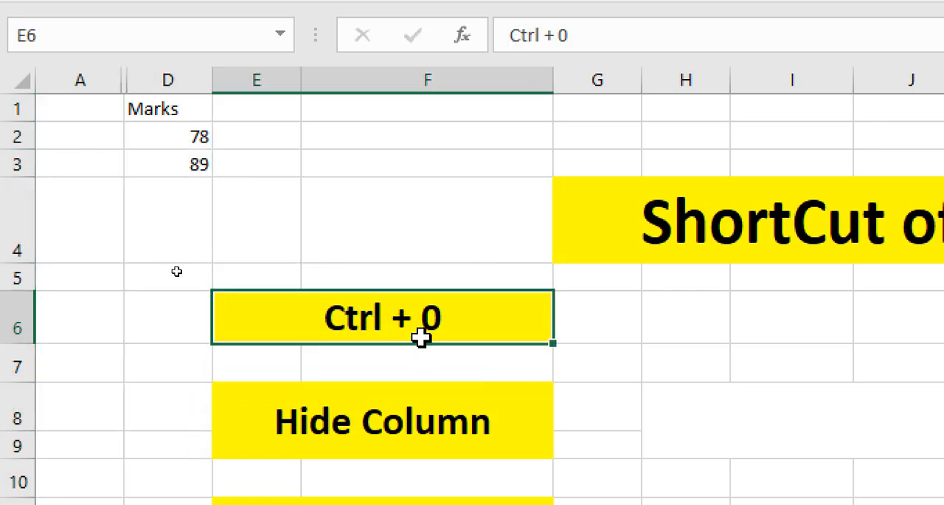
click(348, 424)
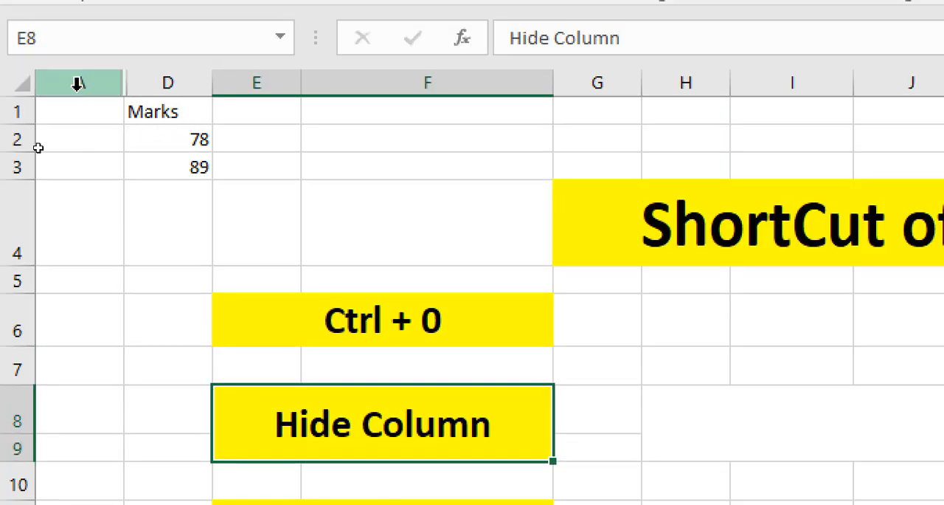
Step: Unhide columns B and C by selecting the range from column A through column D
drag(77, 83, 172, 118)
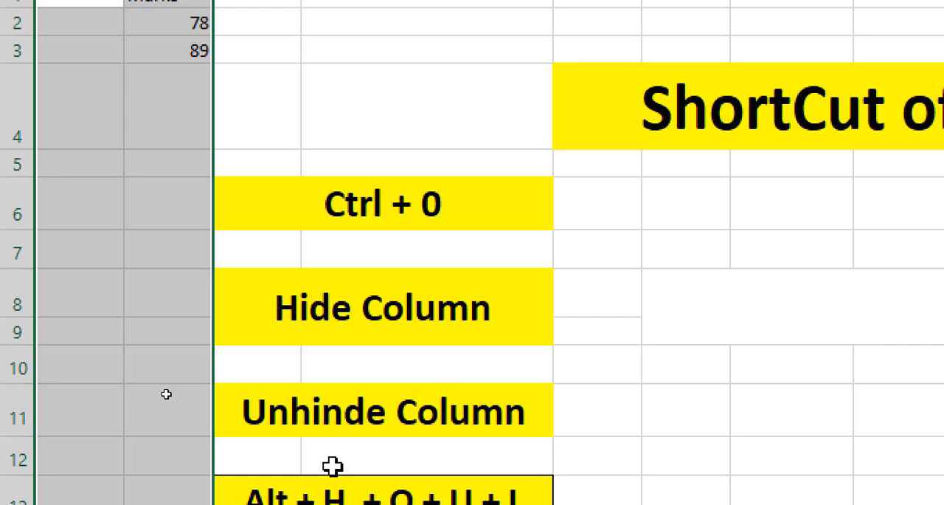
key(alt+h)
key(o)
key(u)
key(l)
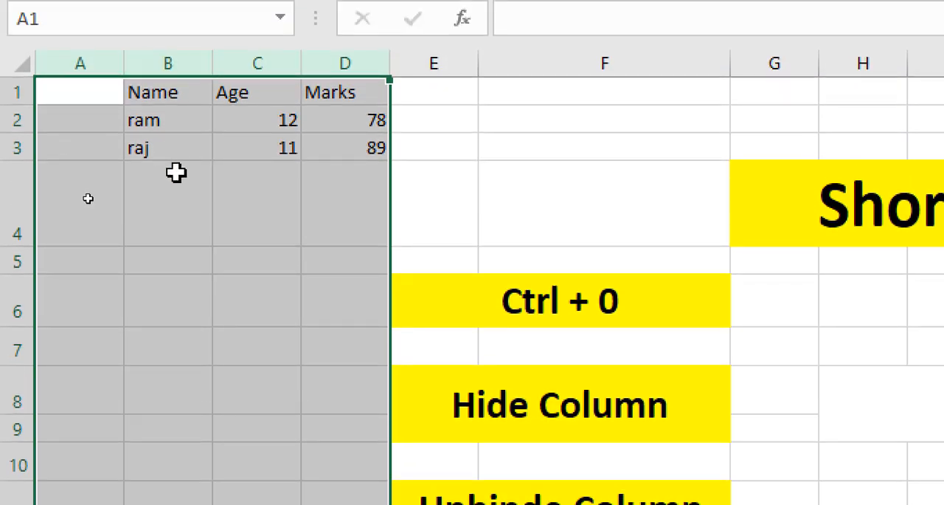
Step: Review the Name and Age columns along with the hide and unhide shortcut labels in E6 and E13
click(177, 111)
click(166, 63)
click(256, 63)
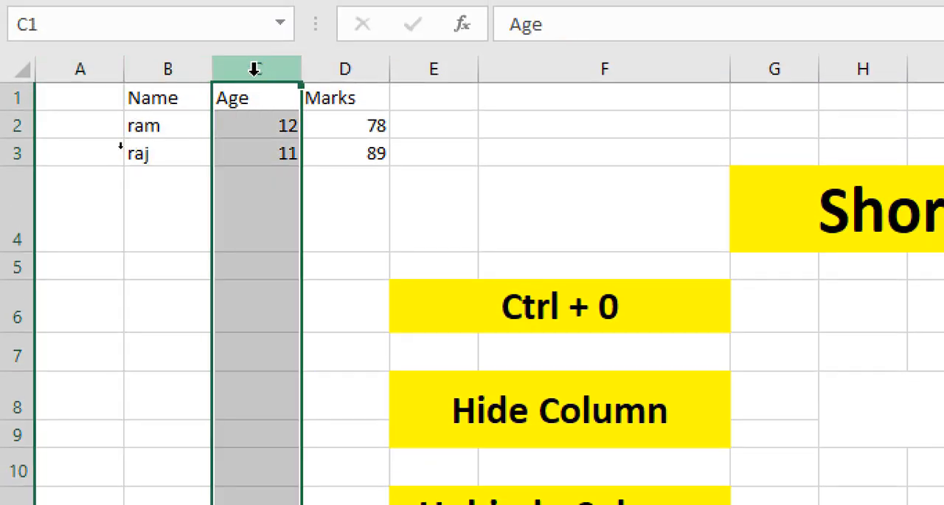
click(144, 63)
click(251, 68)
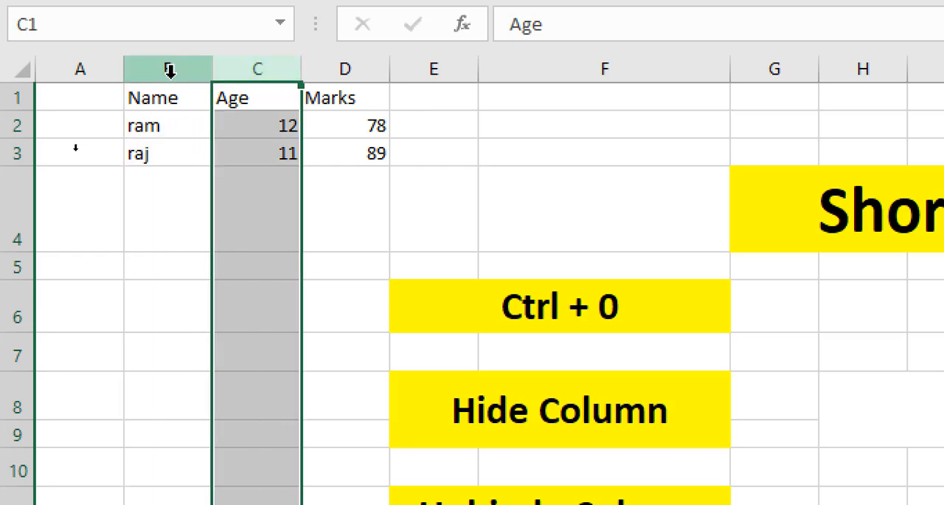
click(485, 304)
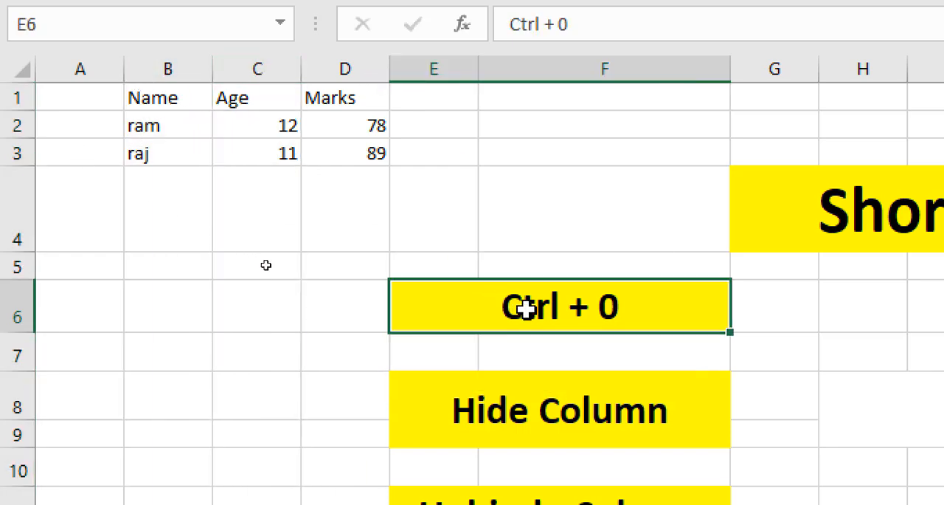
click(143, 69)
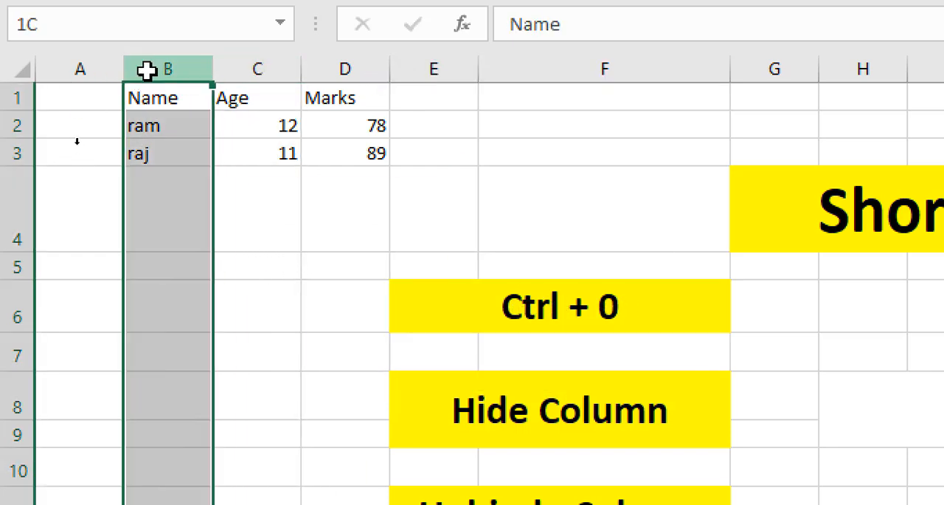
click(249, 70)
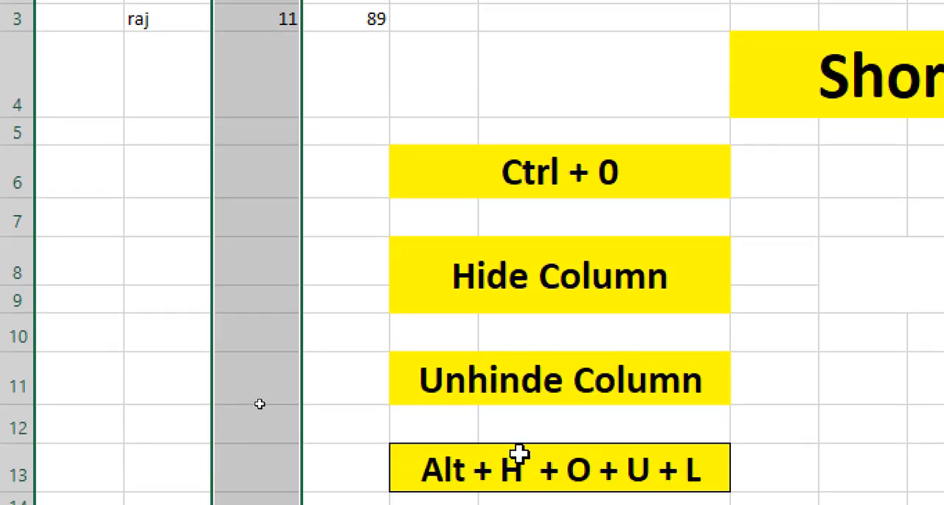
click(487, 458)
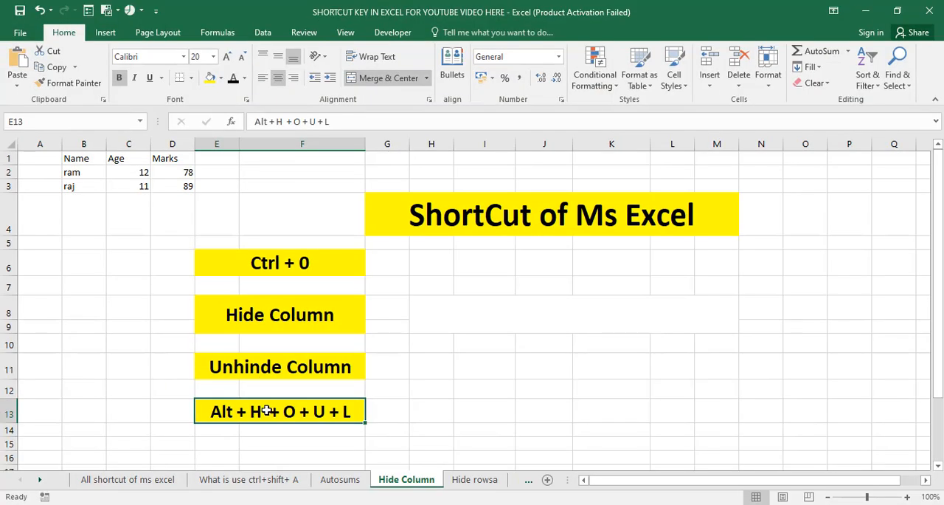
Step: Switch to the Hide rowsa worksheet and select its Ctrl + 9 label cell
click(467, 479)
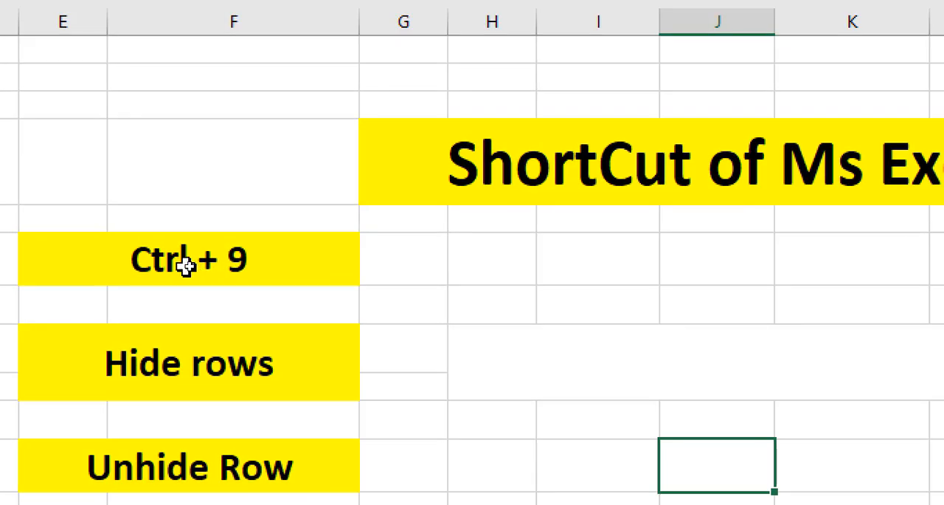
click(186, 267)
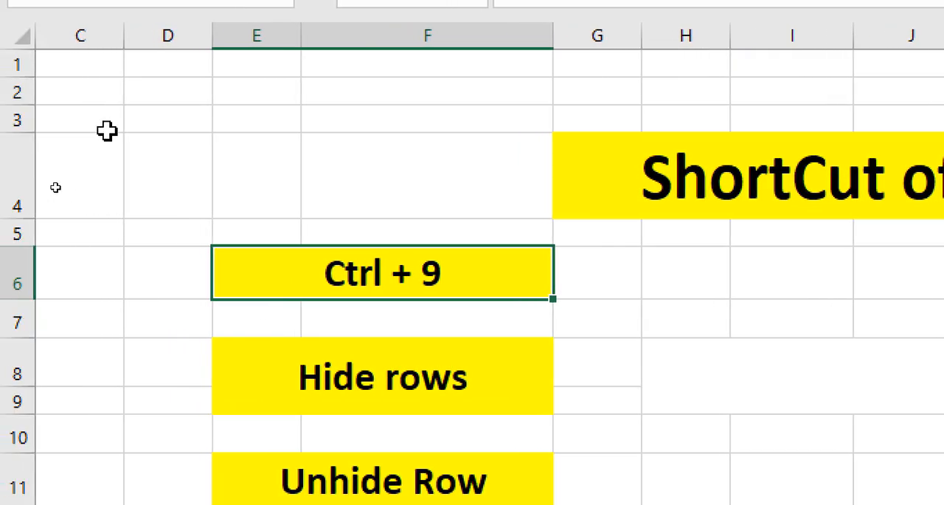
Step: Hide rows 2 and 3 of the Hide rowsa worksheet
click(104, 94)
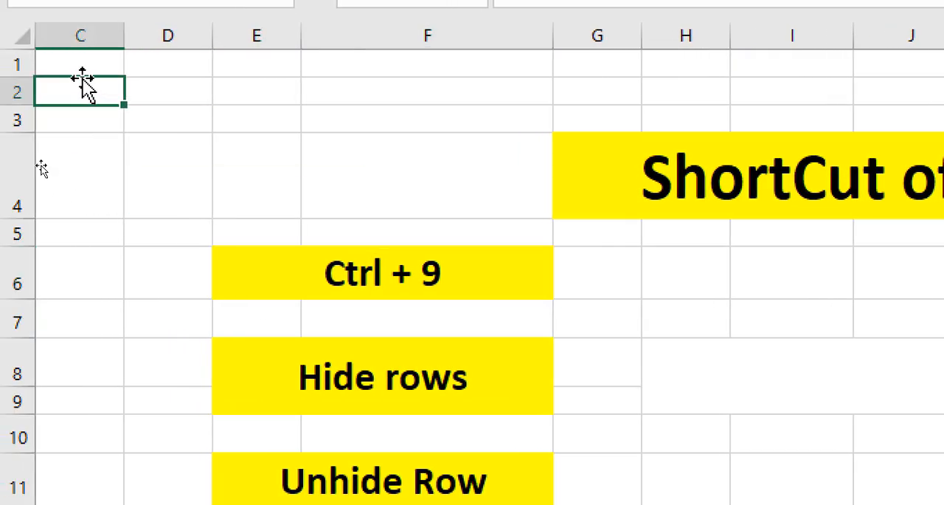
click(154, 137)
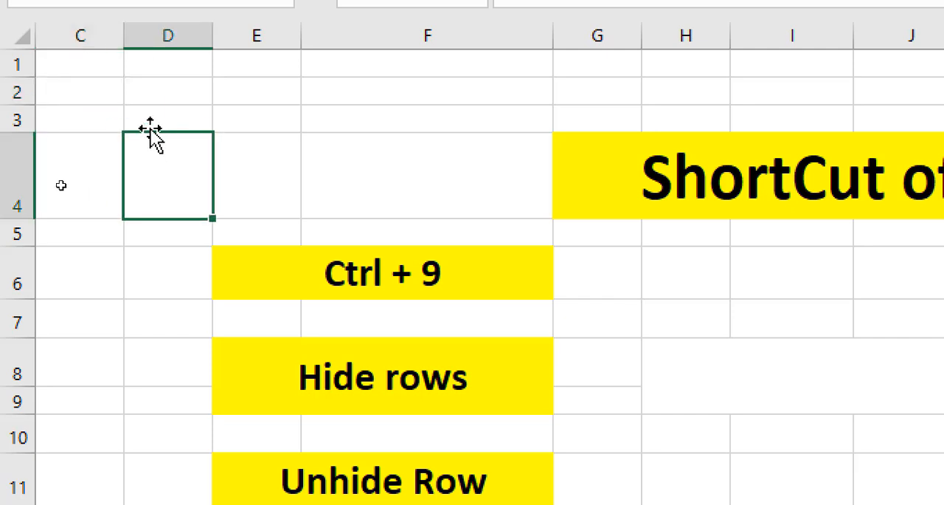
drag(6, 90, 19, 104)
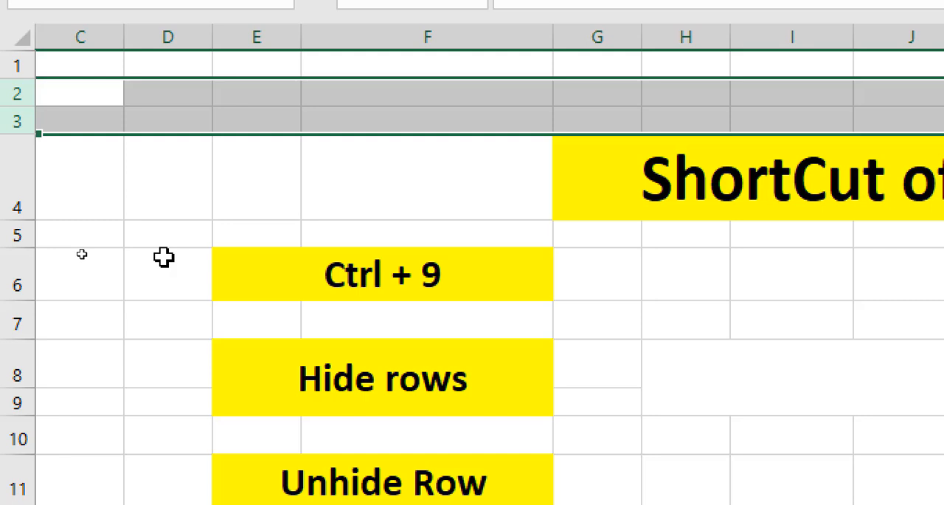
key(ctrl+9)
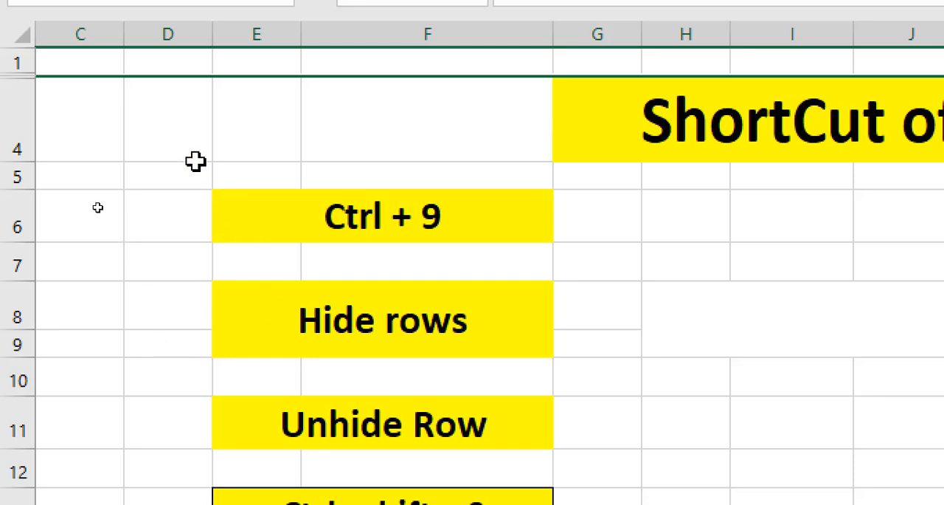
Step: Unhide rows 2 and 3 by selecting the range from row 1 through row 4
drag(17, 67, 27, 117)
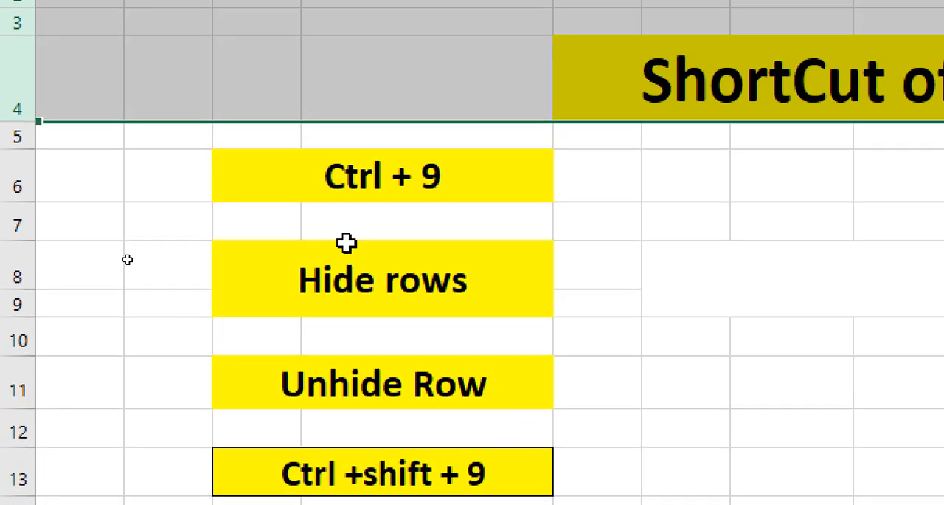
click(117, 71)
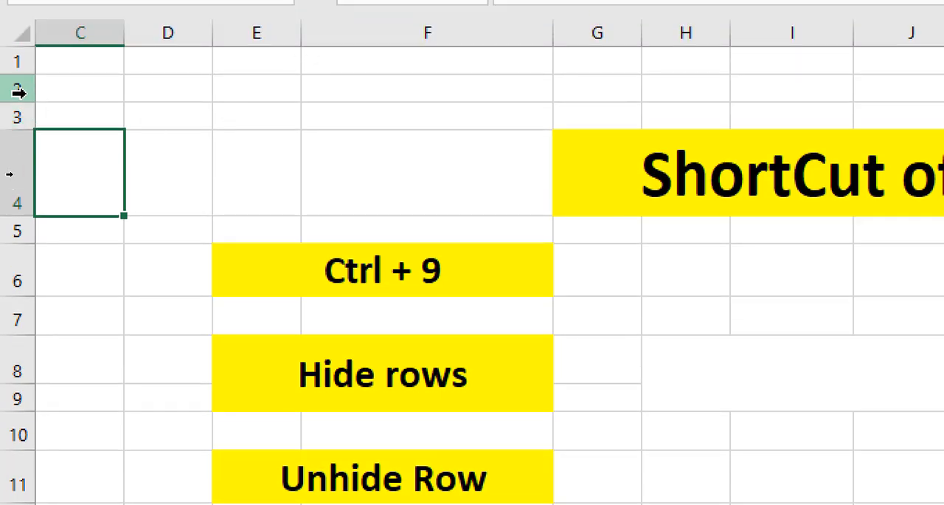
Step: Review rows 2 and 3 along with the hide and unhide row shortcut labels in column E
click(18, 91)
click(11, 114)
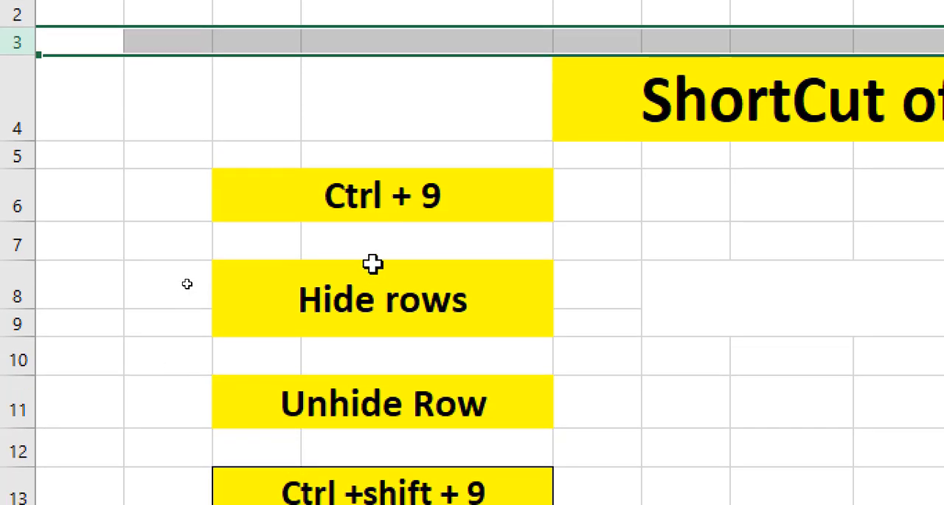
click(371, 262)
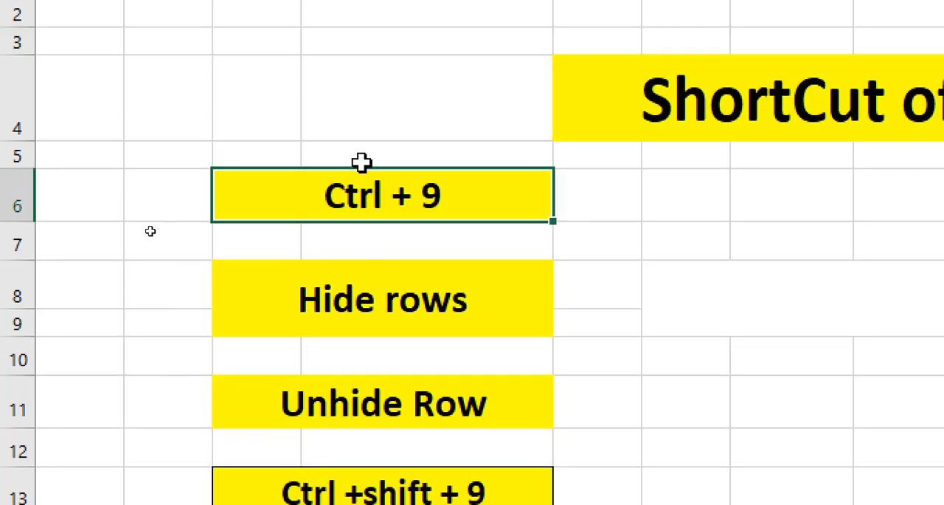
click(176, 180)
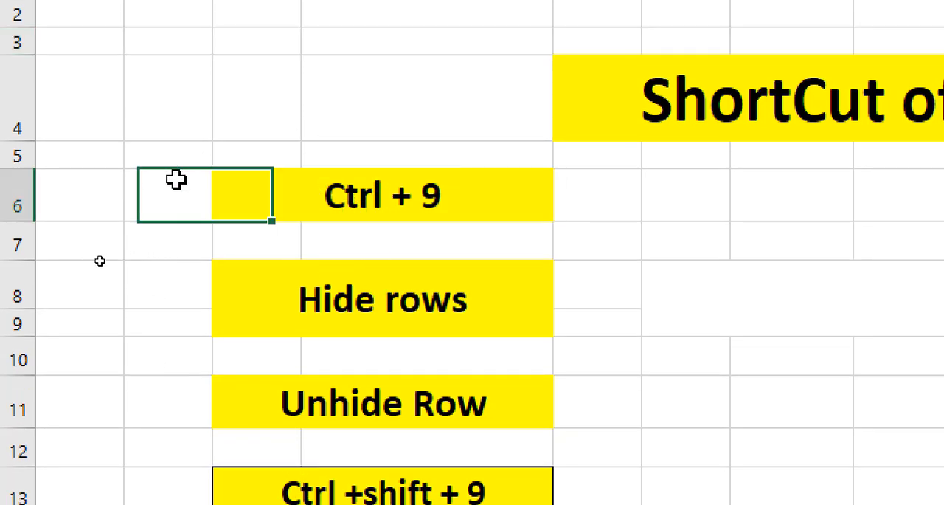
mouse_move(175, 179)
mouse_down()
mouse_move(258, 264)
mouse_move(268, 288)
mouse_up()
click(174, 386)
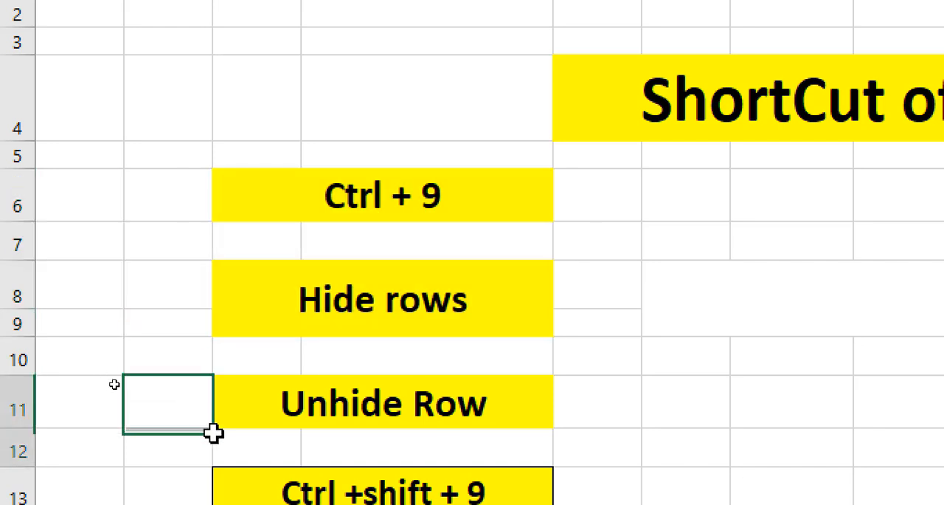
drag(213, 433, 284, 466)
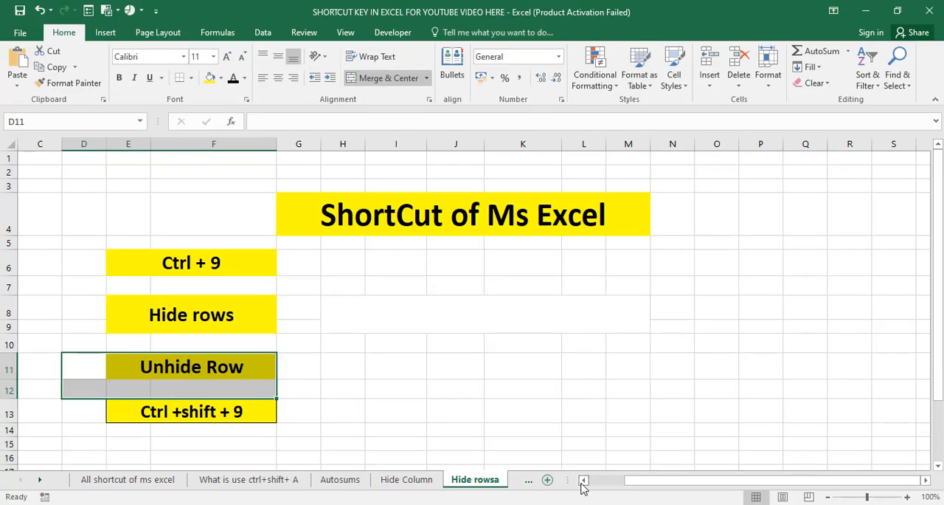
Step: Switch to the Insert function worksheet and select cell H11
key(ctrl+Page_Down)
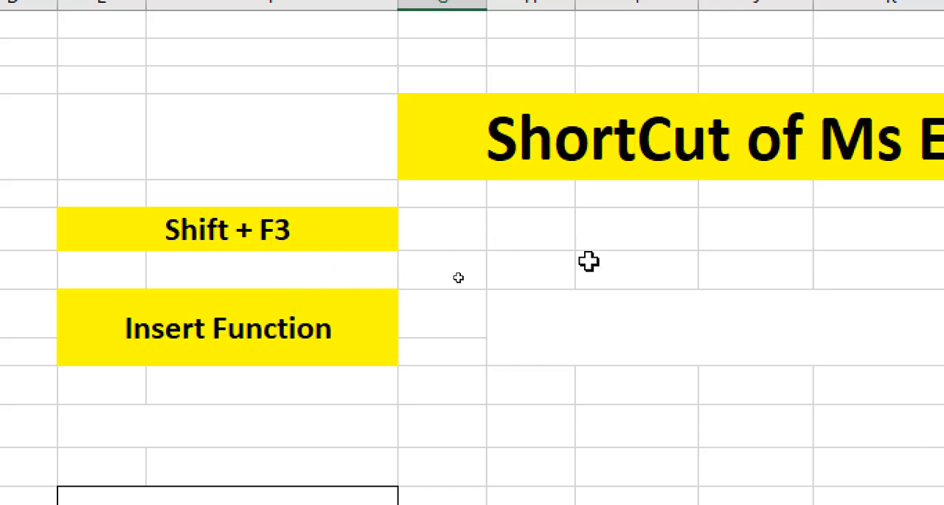
click(584, 235)
click(592, 271)
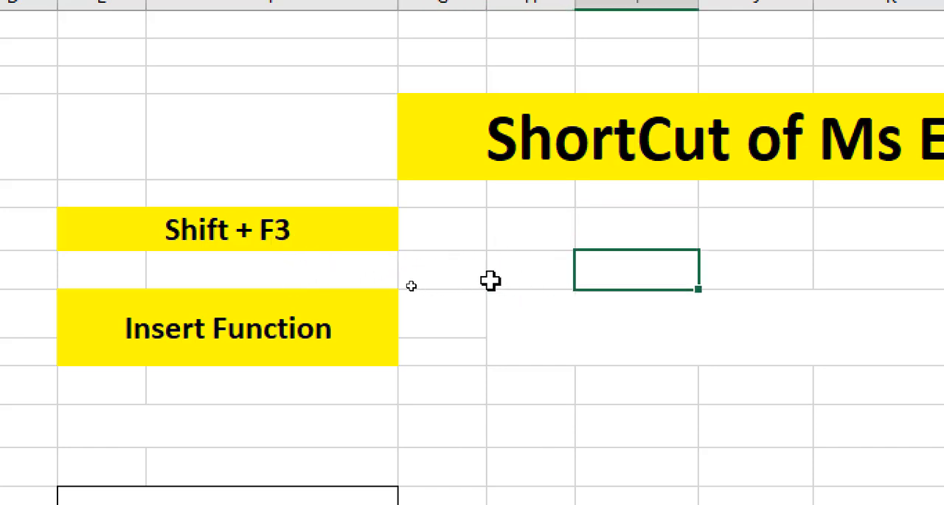
click(492, 278)
click(534, 407)
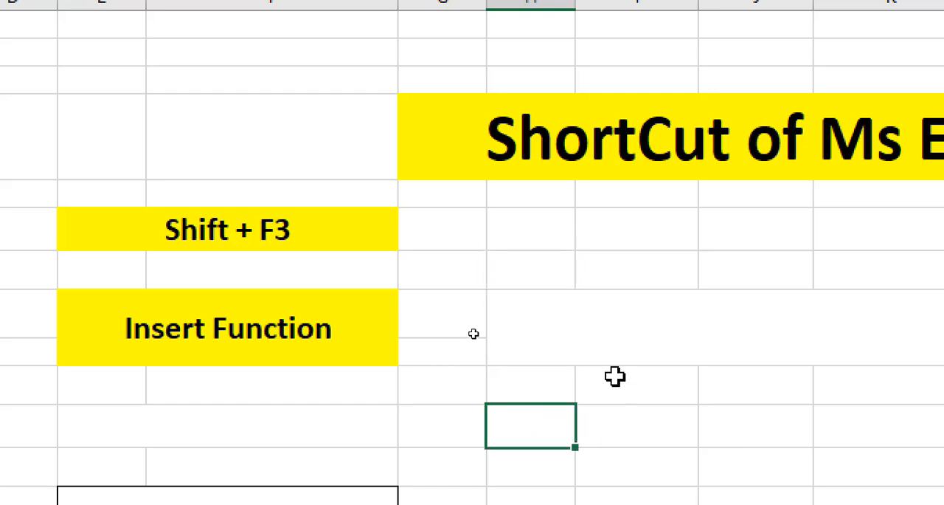
Step: Open the Insert Function dialog for H11, place it clear of the cell, and choose the POWER function
key(shift+F3)
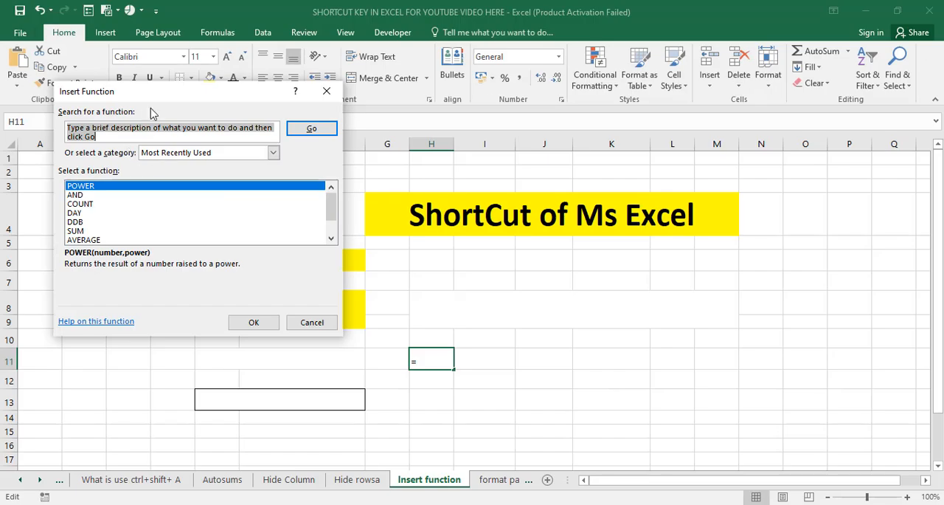
drag(108, 99, 568, 200)
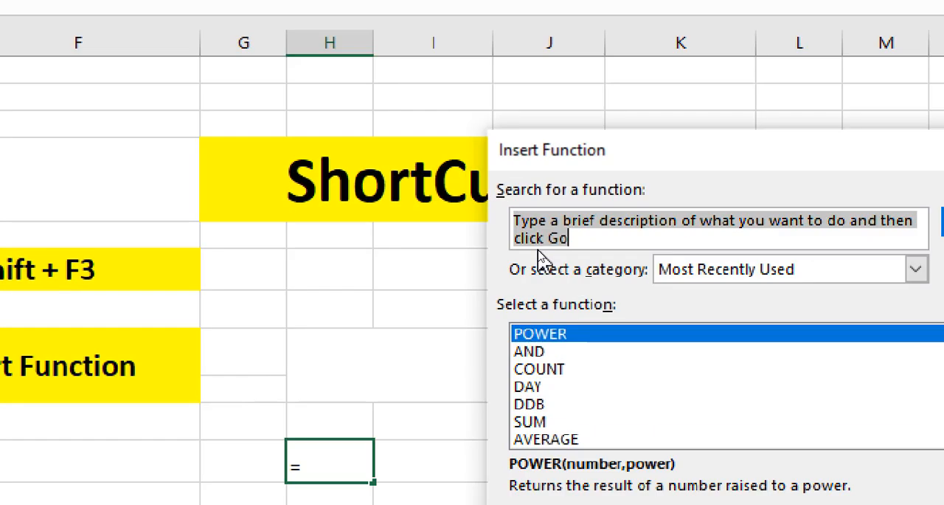
drag(593, 155, 526, 83)
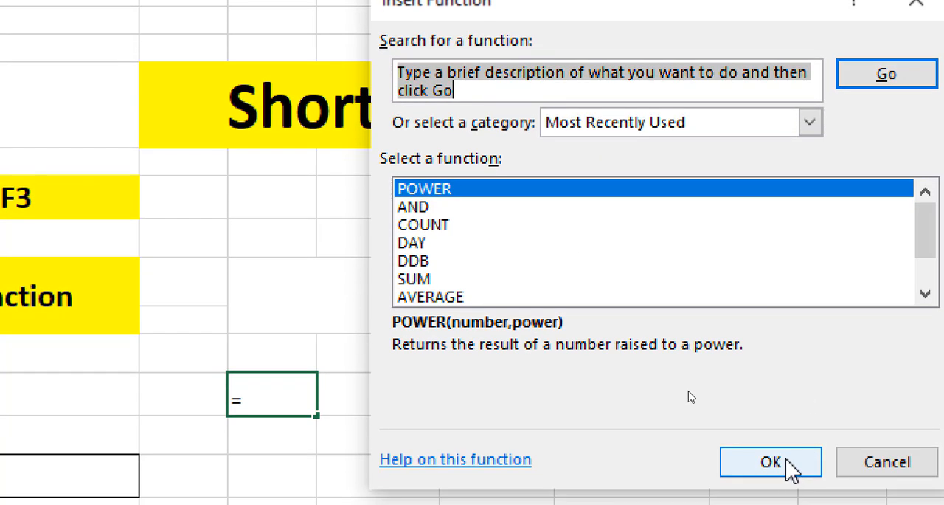
click(786, 460)
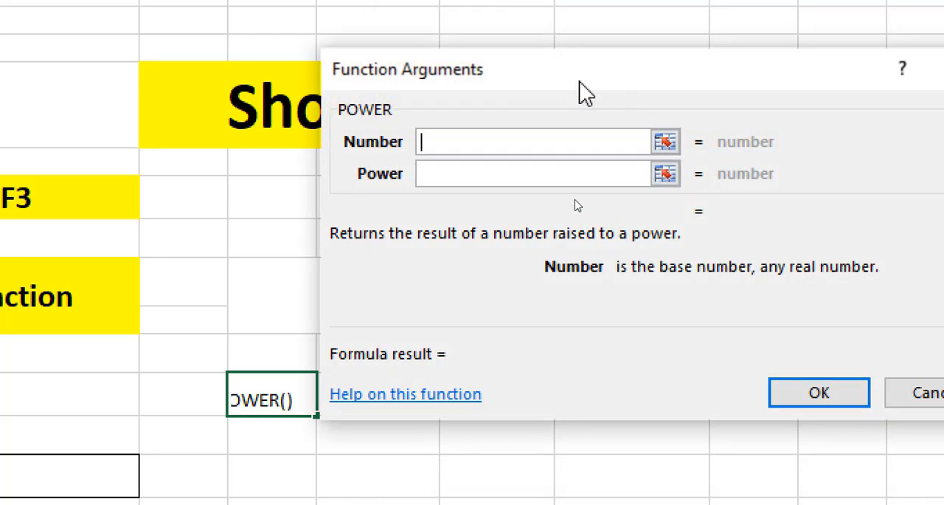
drag(545, 72, 569, 82)
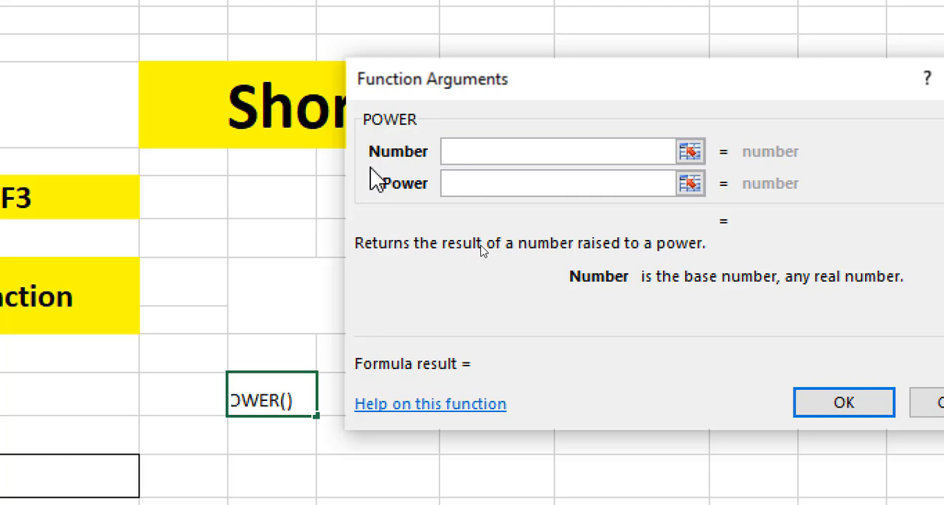
Step: Complete the POWER function in H11 with Number 5 and Power 3, and check the cell's formula
text(5)
click(513, 185)
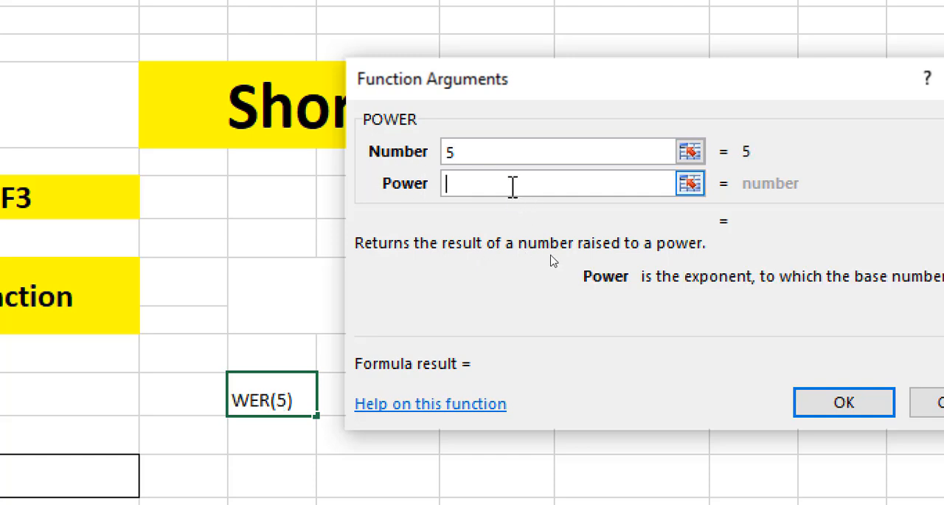
text(3)
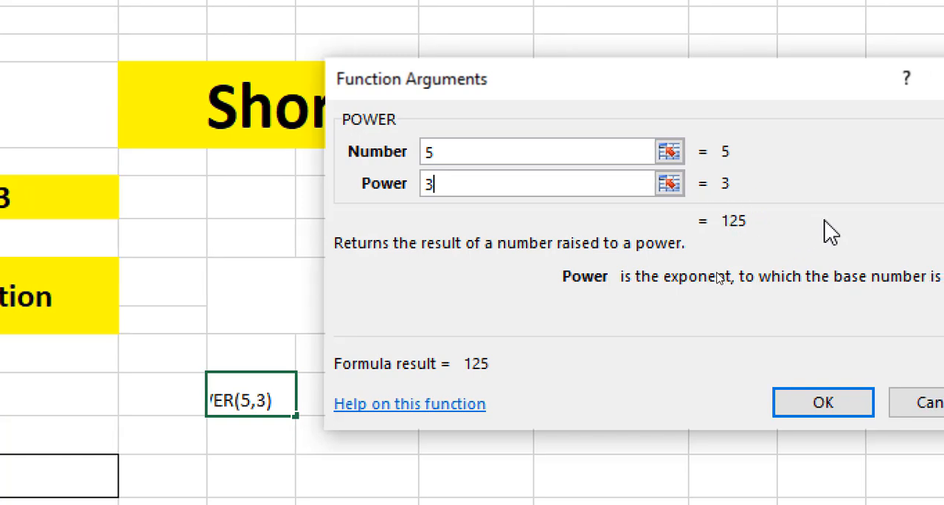
click(811, 402)
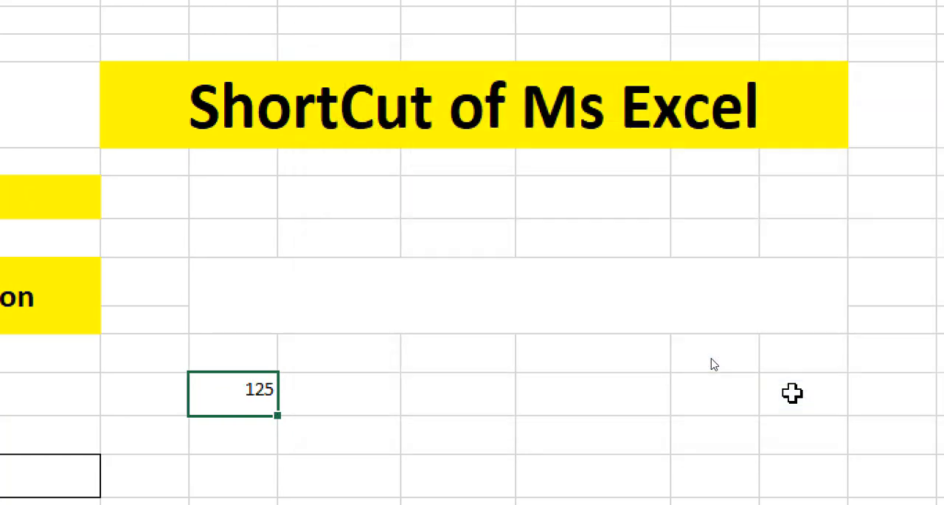
double_click(254, 393)
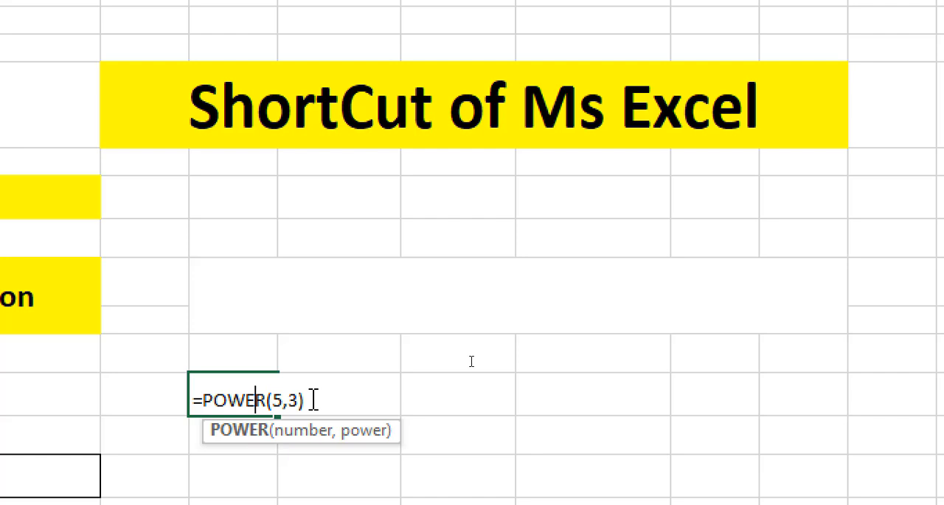
key(Return)
Step: Start a formula in cell I11 and choose the SUM function from the Insert Function dialog
click(344, 376)
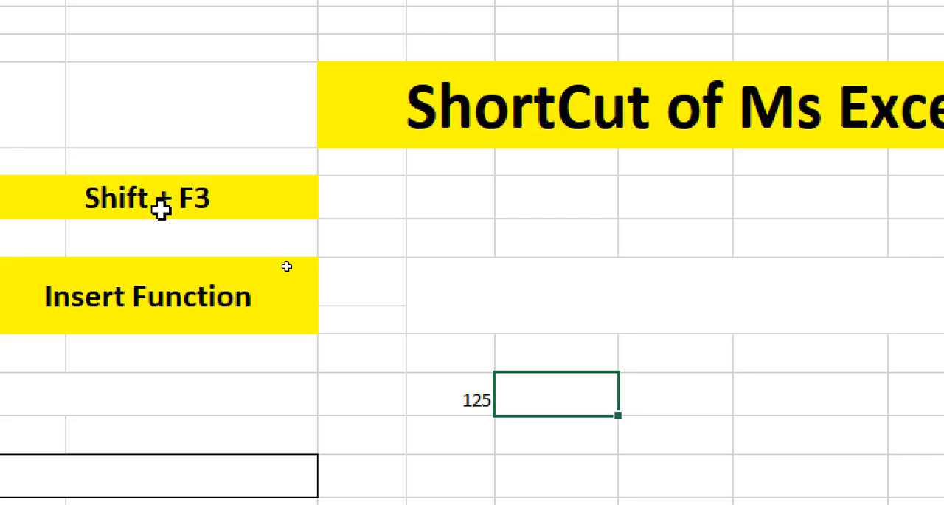
text(=)
key(shift+F3)
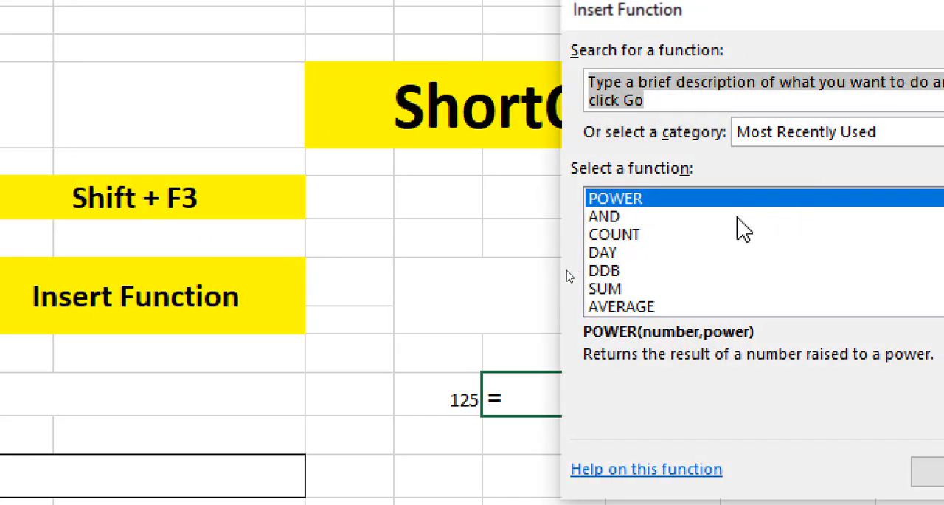
click(624, 289)
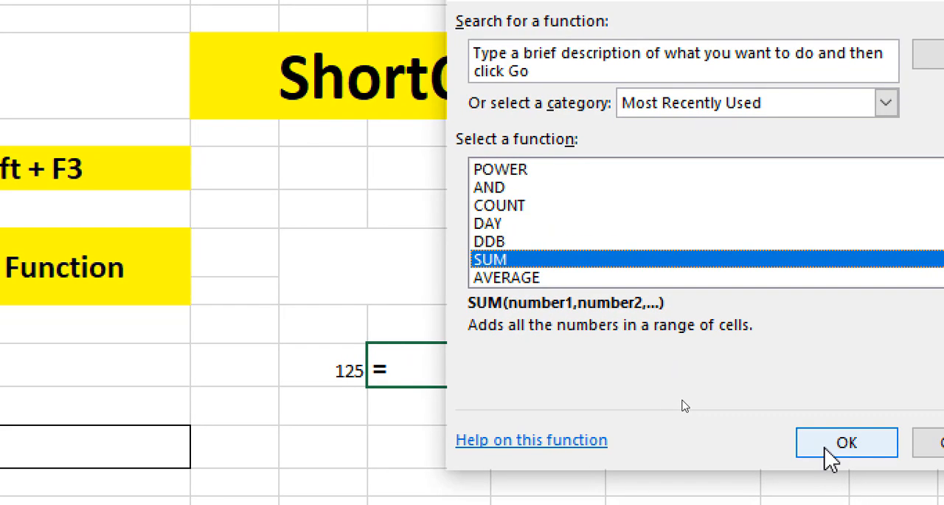
click(856, 458)
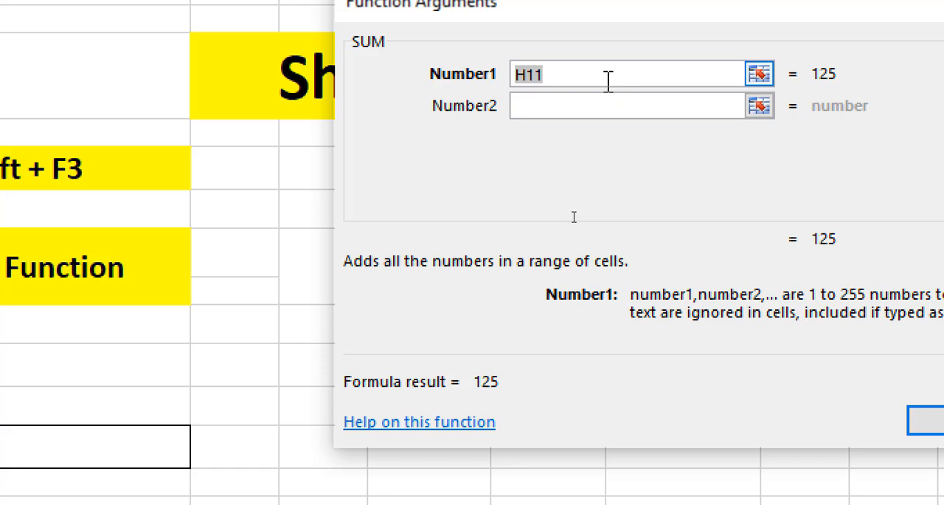
Step: Set the five SUM arguments to 12, 33, 12, 42 and 11, and enter the function in I11
text(1)
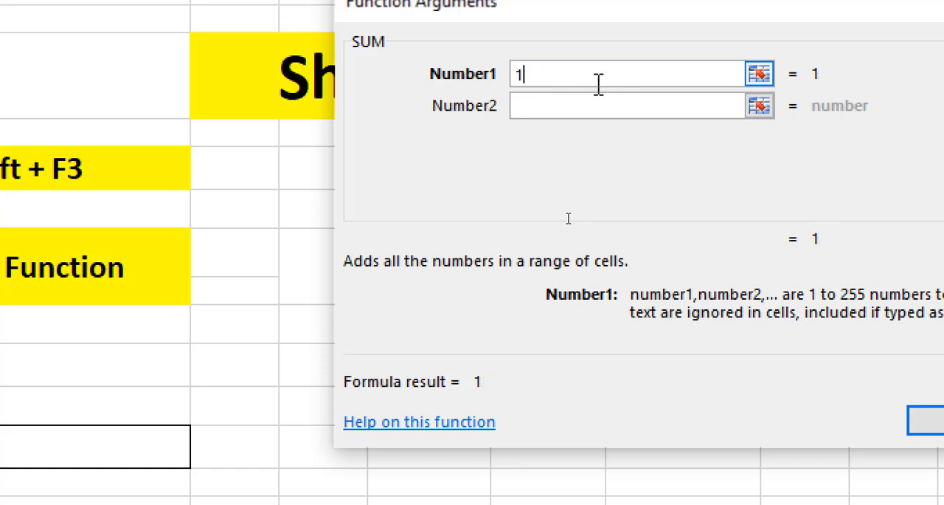
text(2)
click(571, 98)
text(33)
click(590, 133)
text(12)
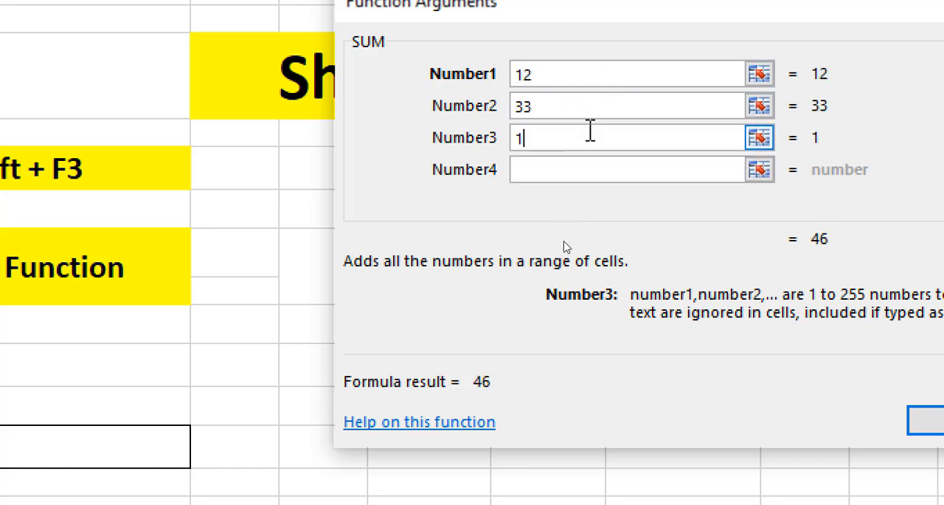
click(572, 169)
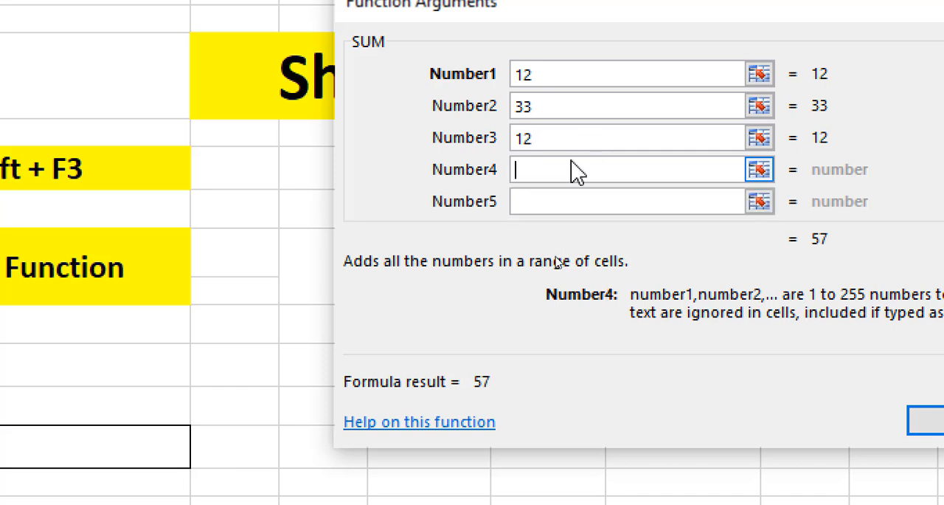
text(42)
click(570, 201)
text(11)
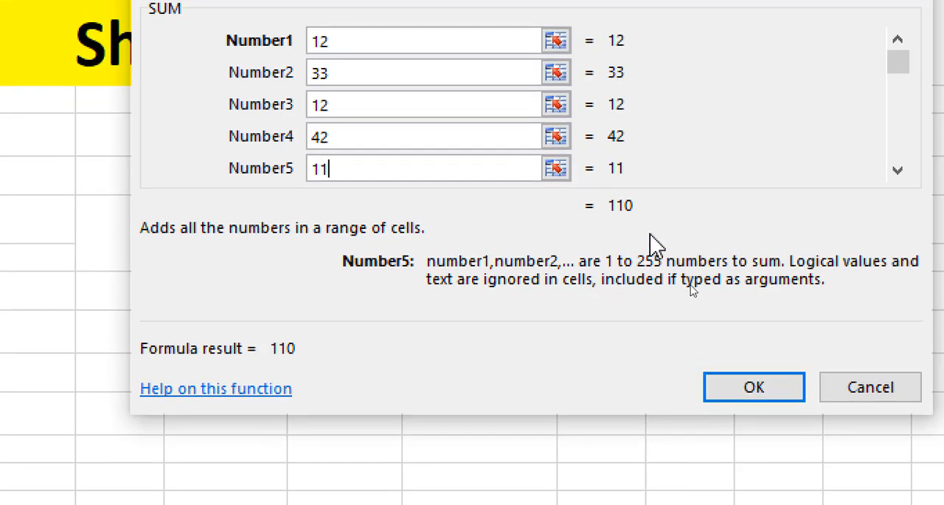
click(743, 380)
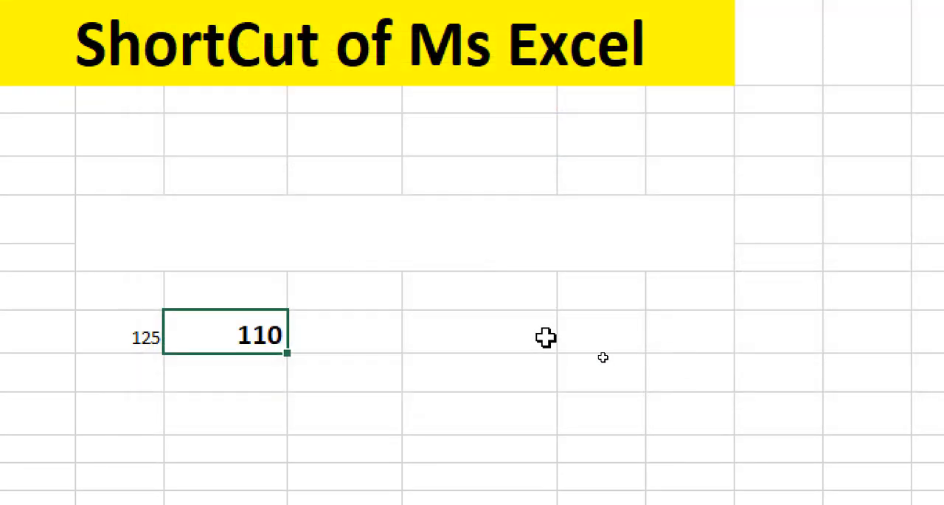
Step: Check the SUM formula in I11 and briefly view the Insert Function dialog for cell I12
double_click(265, 335)
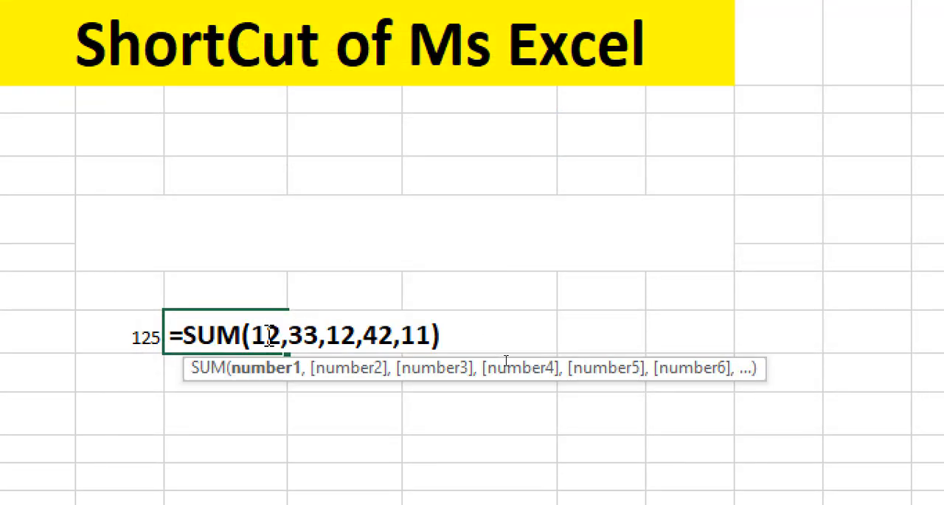
key(Return)
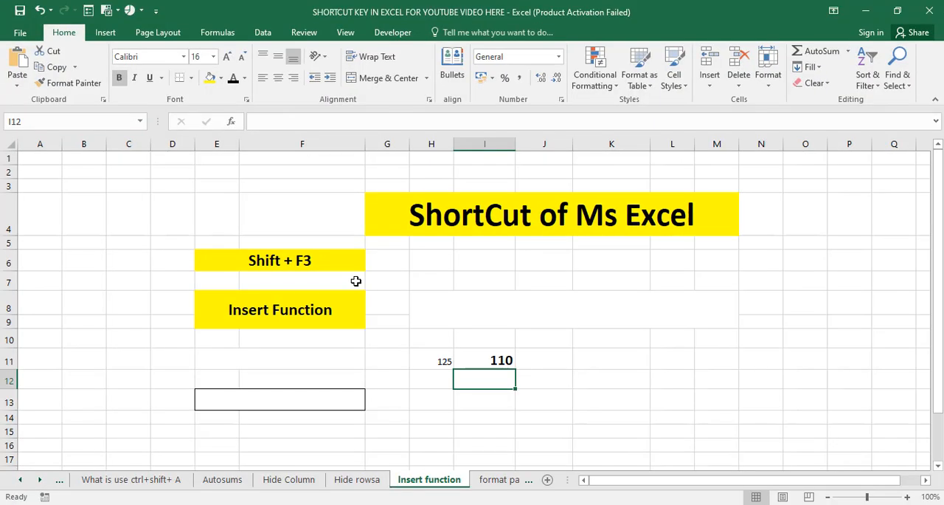
key(shift+F3)
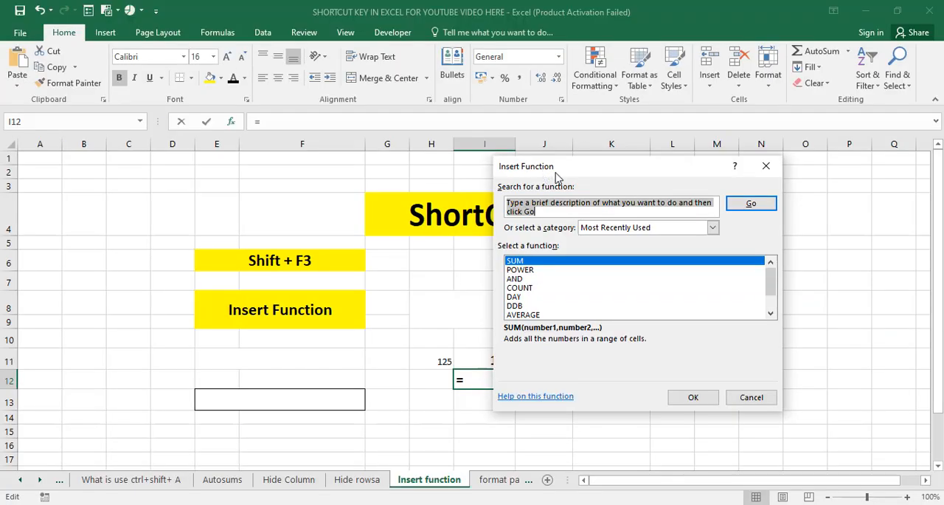
click(765, 165)
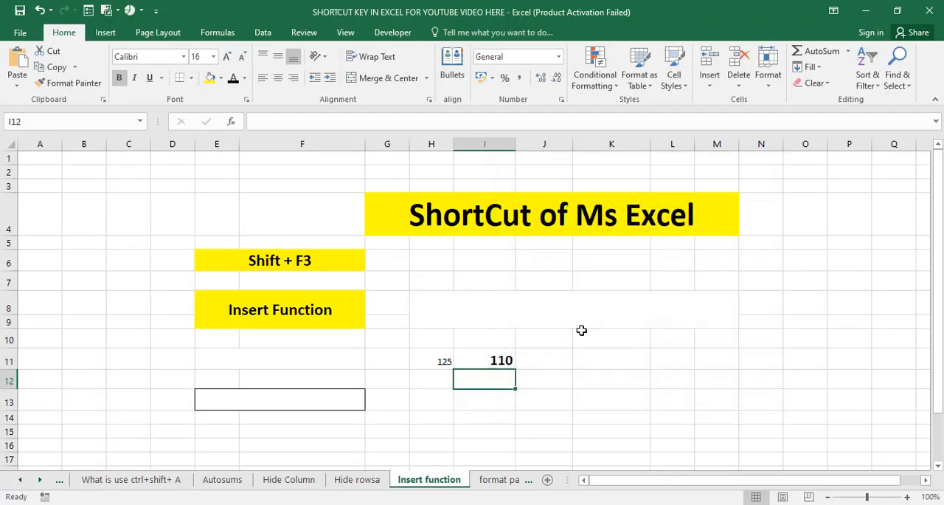
Step: On the format painter sheet, copy the formatting of the "Computer" cell to the "education" cell with Format Painter
click(486, 479)
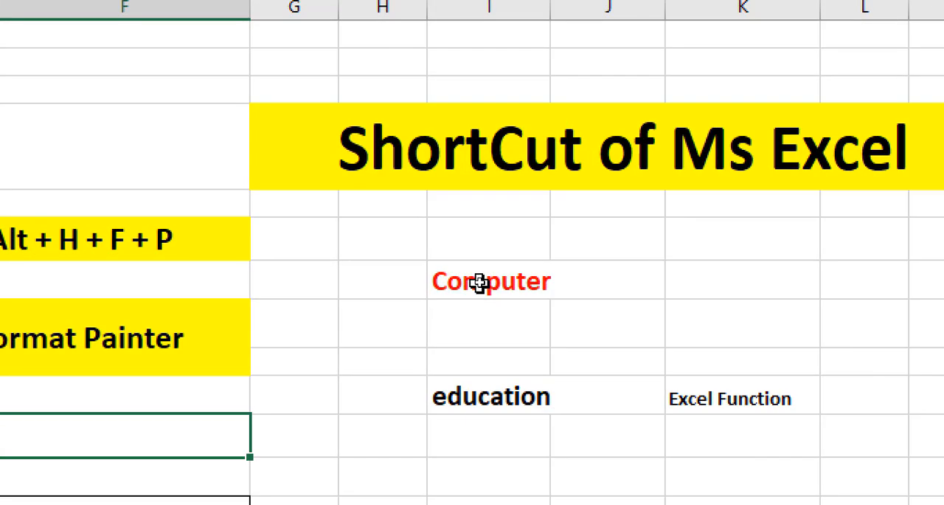
click(479, 282)
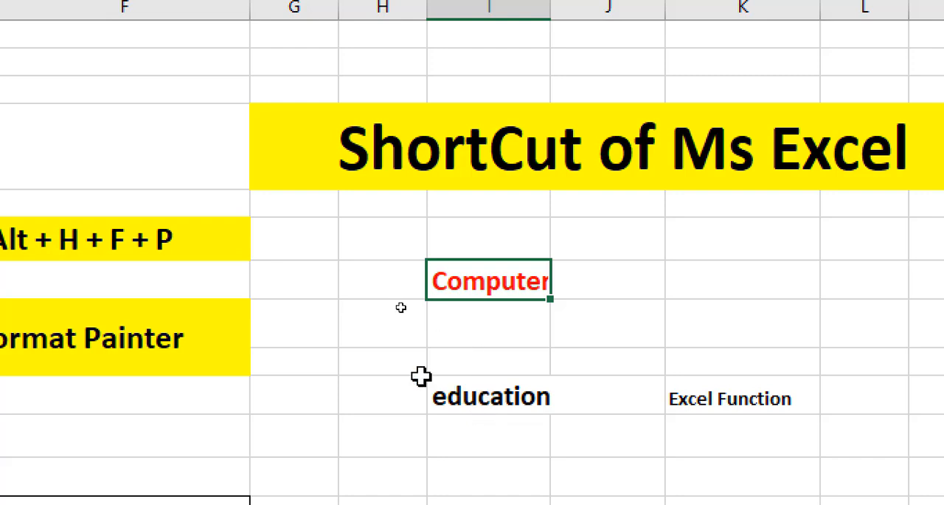
click(158, 335)
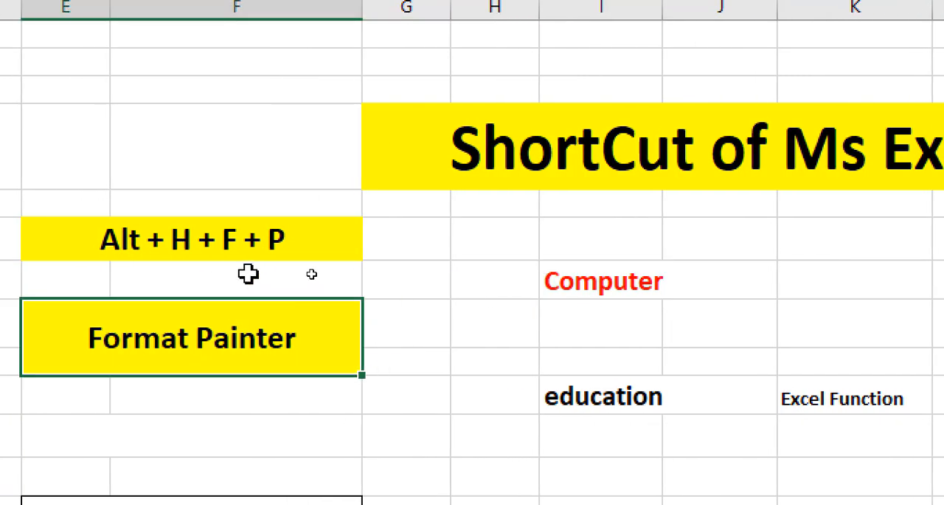
click(601, 283)
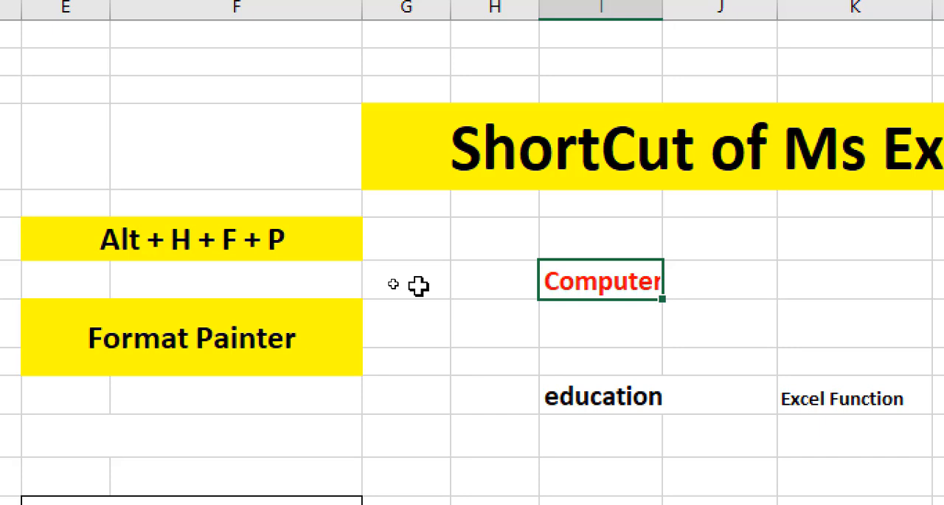
key(alt+h)
key(f)
key(p)
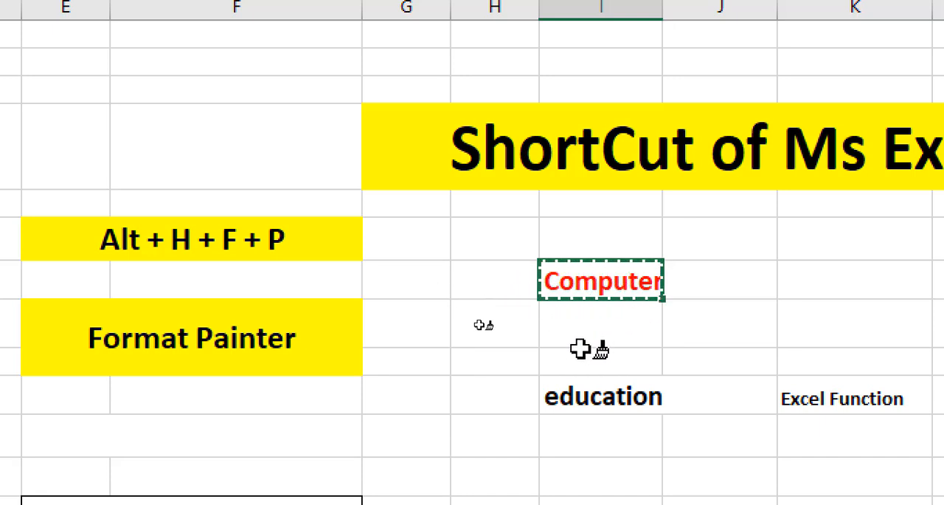
click(596, 389)
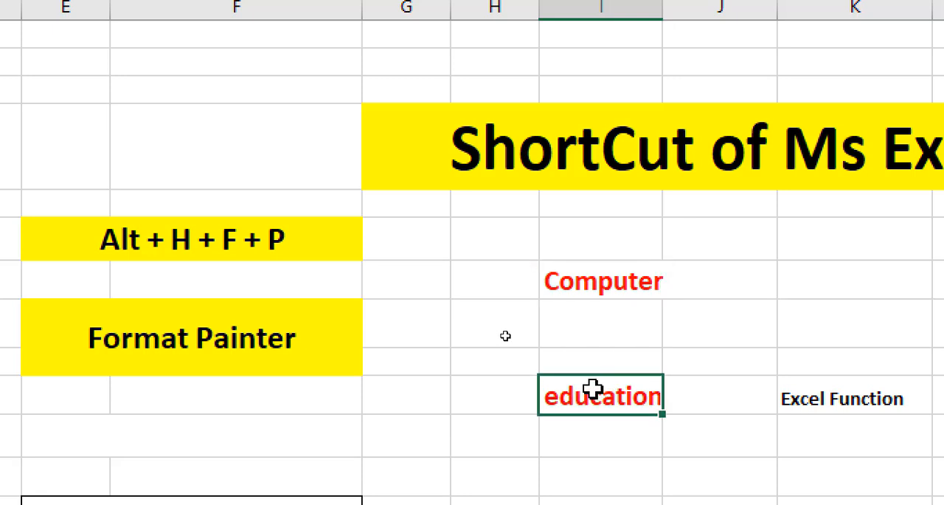
Step: Apply the "Computer" cell's formatting to the "Excel Function" cell K10 with Format Painter
click(624, 288)
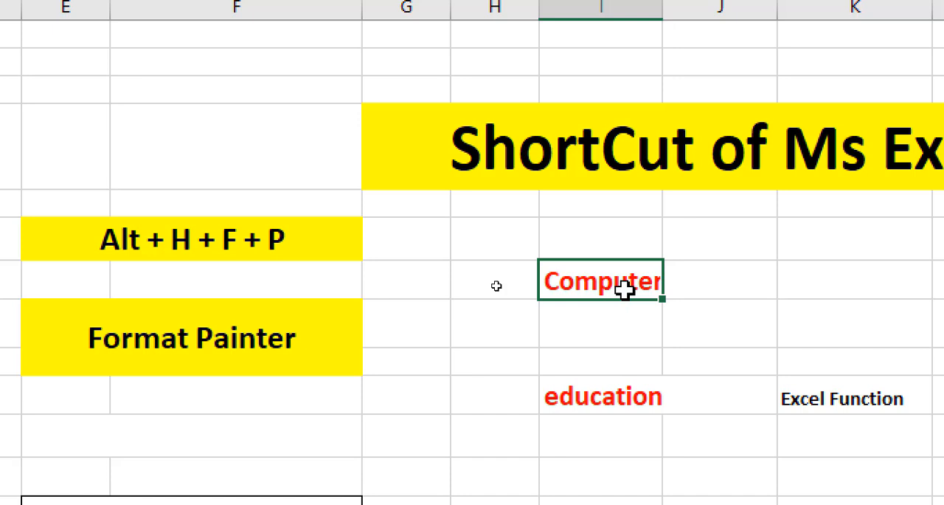
key(alt+h)
key(f)
key(p)
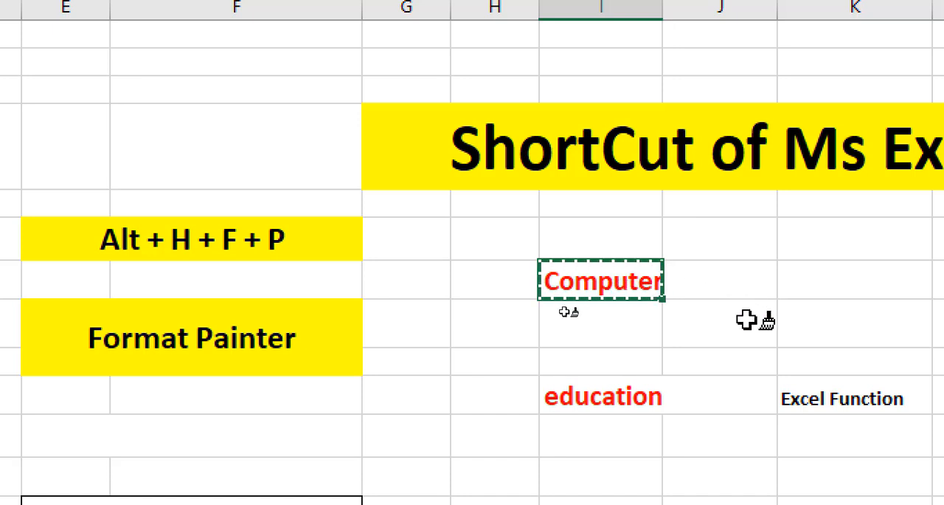
click(779, 396)
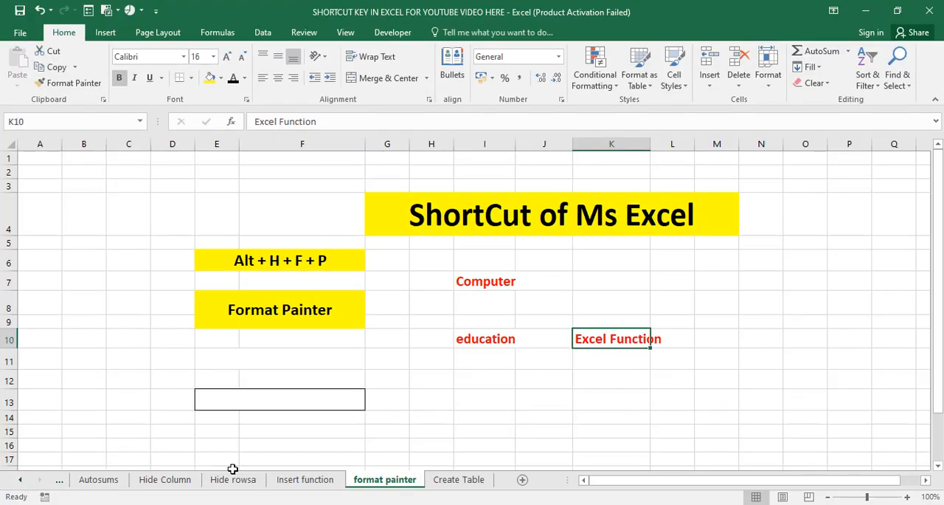
Step: On the Create Table sheet, convert the range I6:K8 into a table with headers and deselect it
click(452, 480)
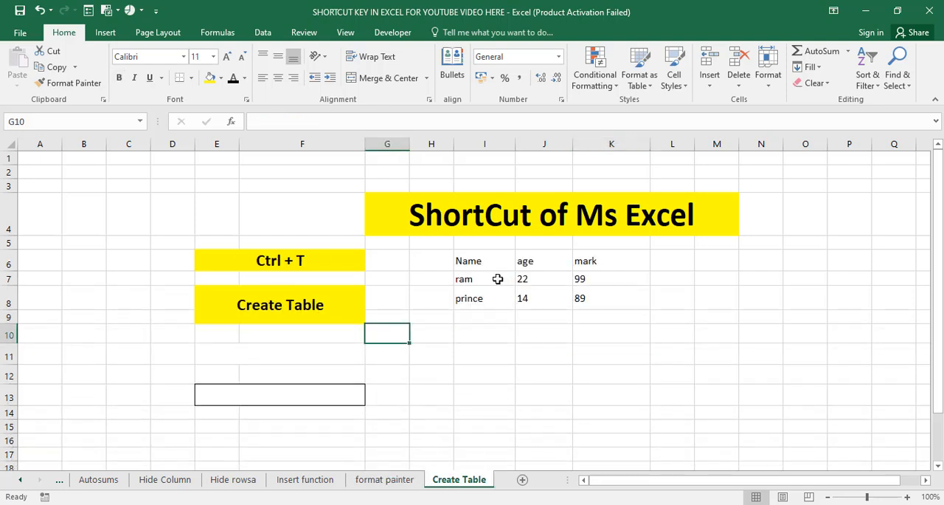
drag(470, 261, 587, 294)
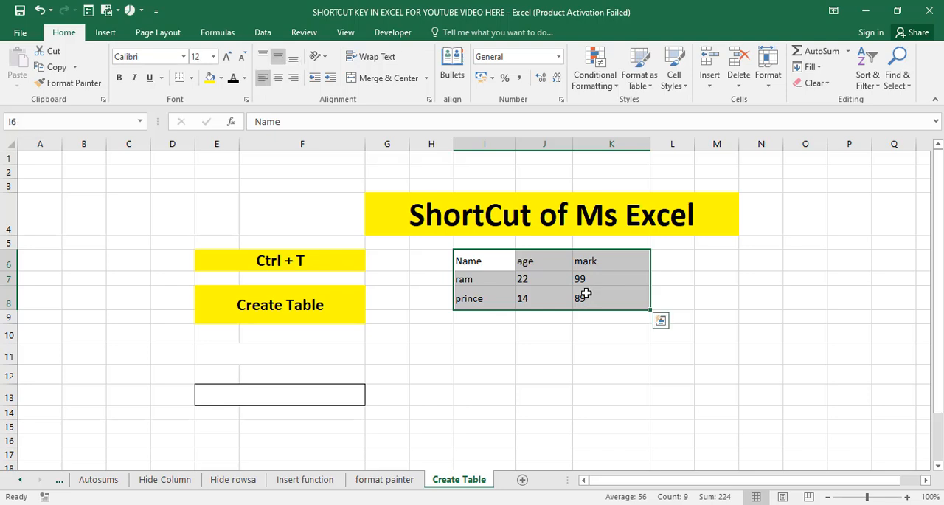
key(ctrl+t)
drag(607, 243, 659, 276)
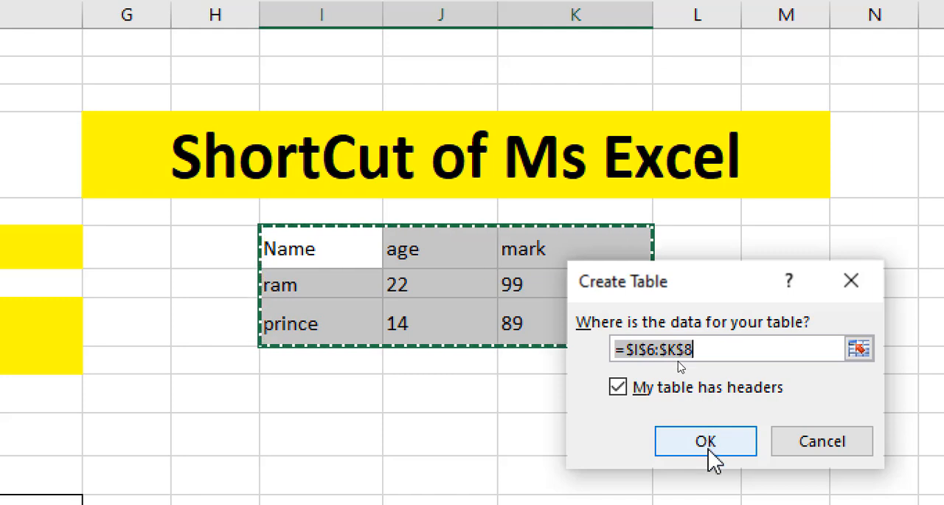
click(709, 461)
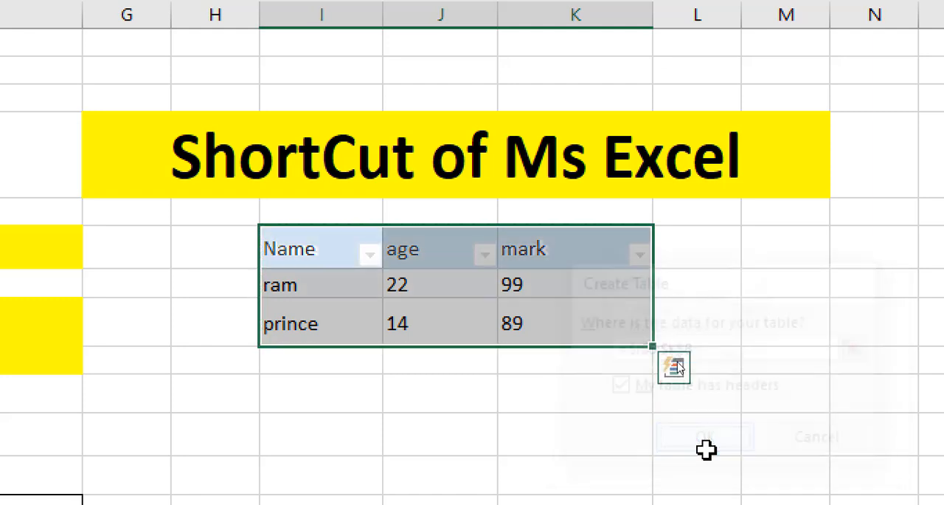
click(527, 378)
click(297, 276)
click(399, 284)
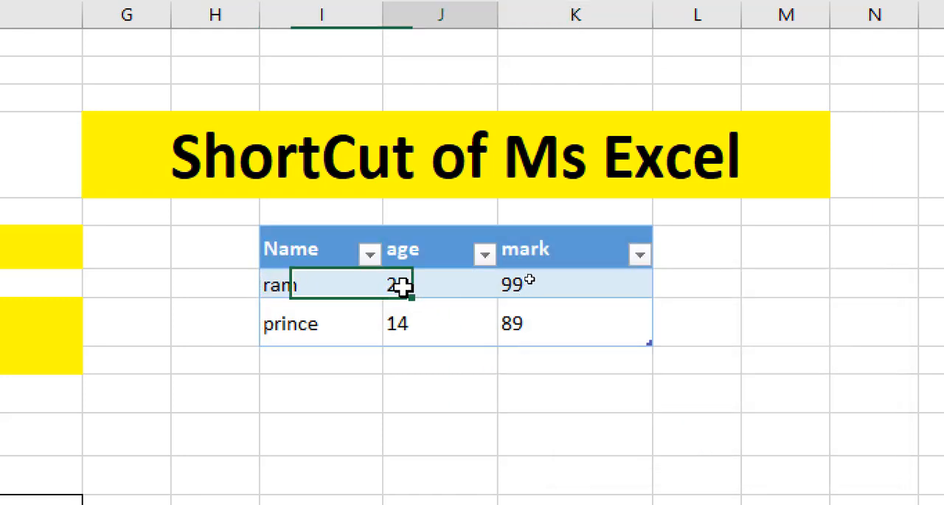
scroll(276, 232, left, 3)
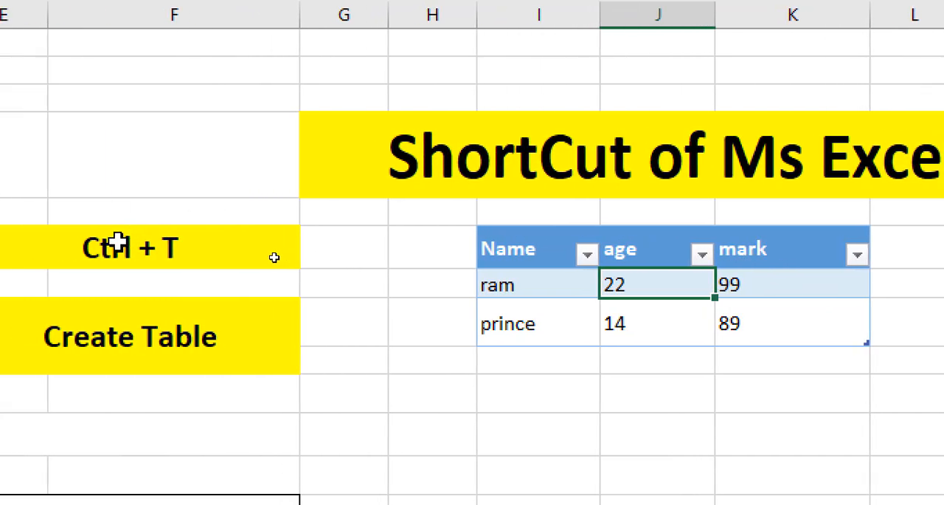
click(119, 244)
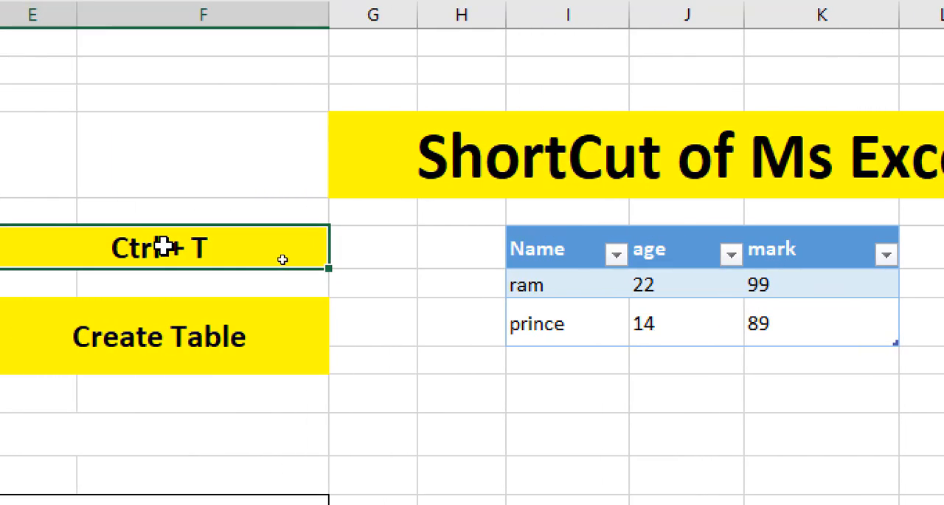